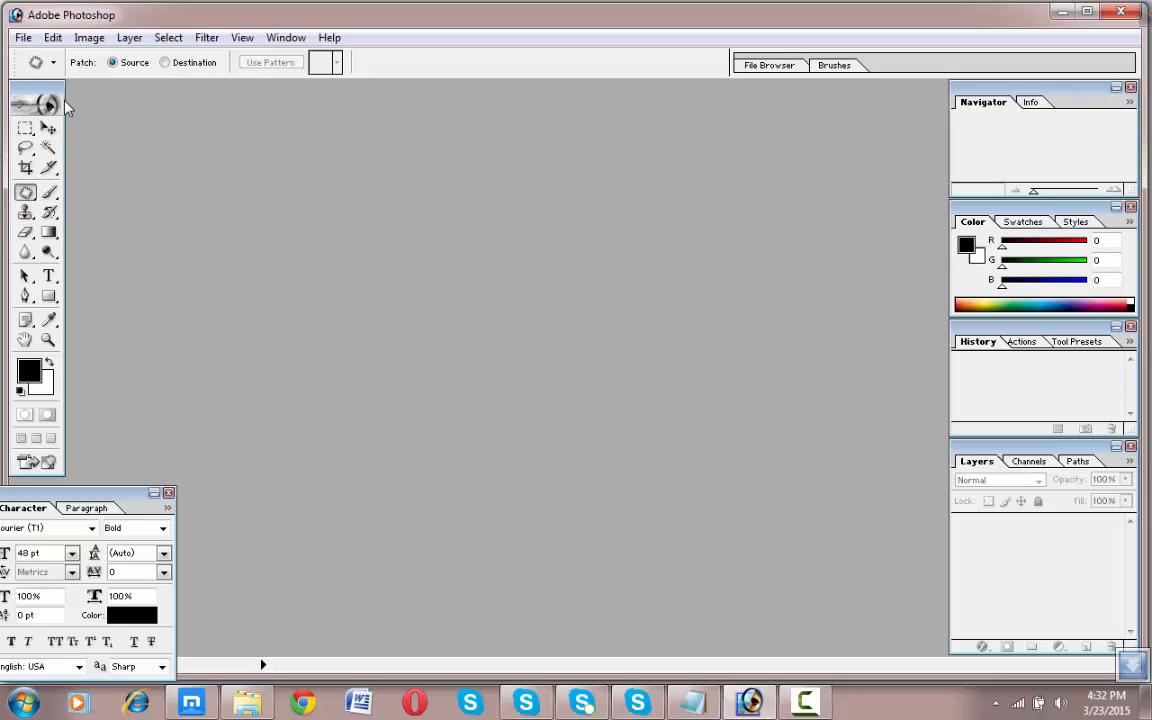
Open before.jpg from the Desktop and maximize its image window
click(22, 37)
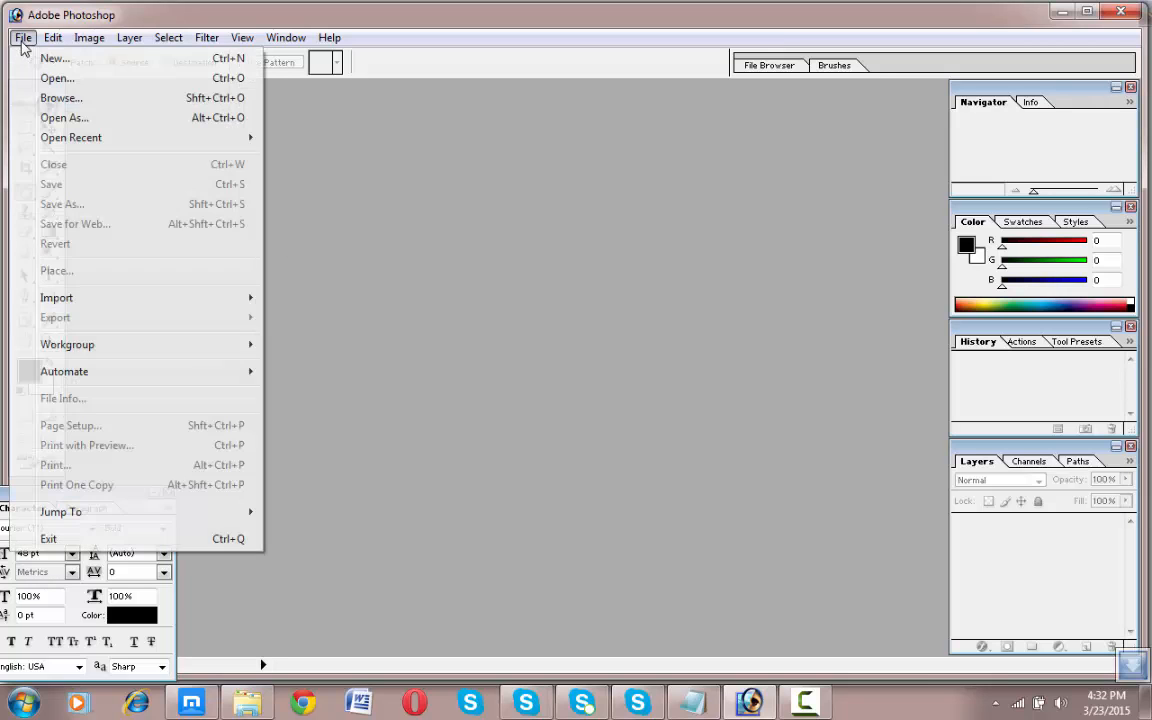
click(62, 79)
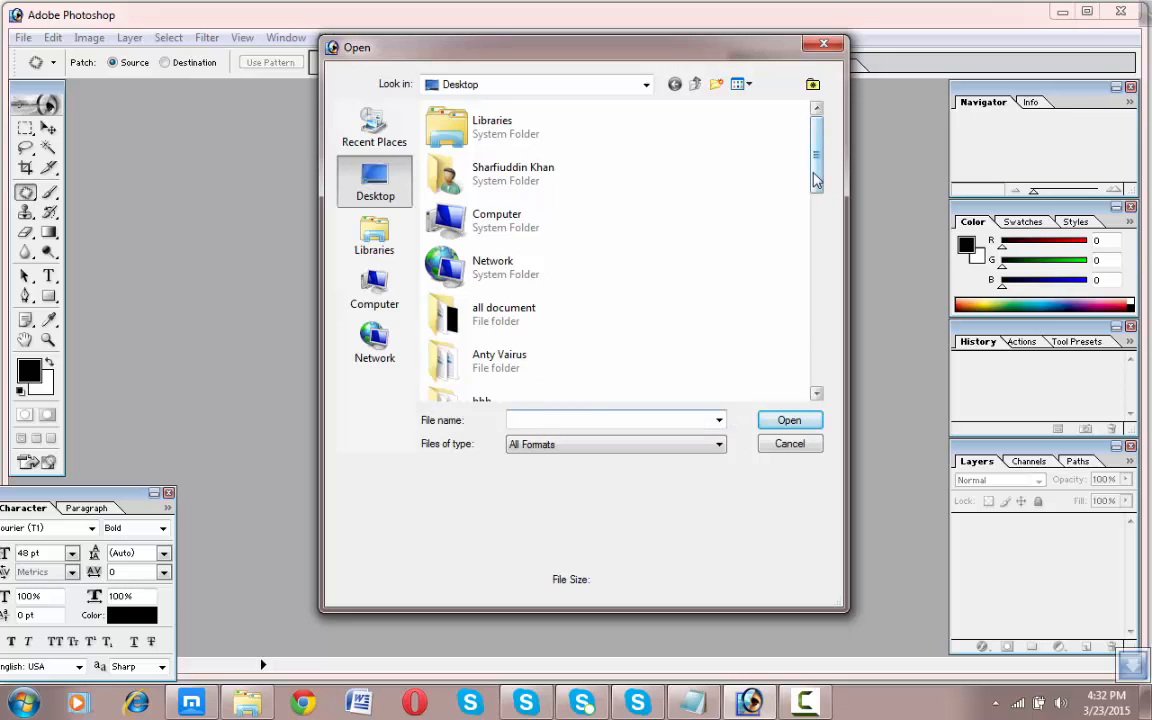
scroll(805, 326, down, 5)
double_click(488, 125)
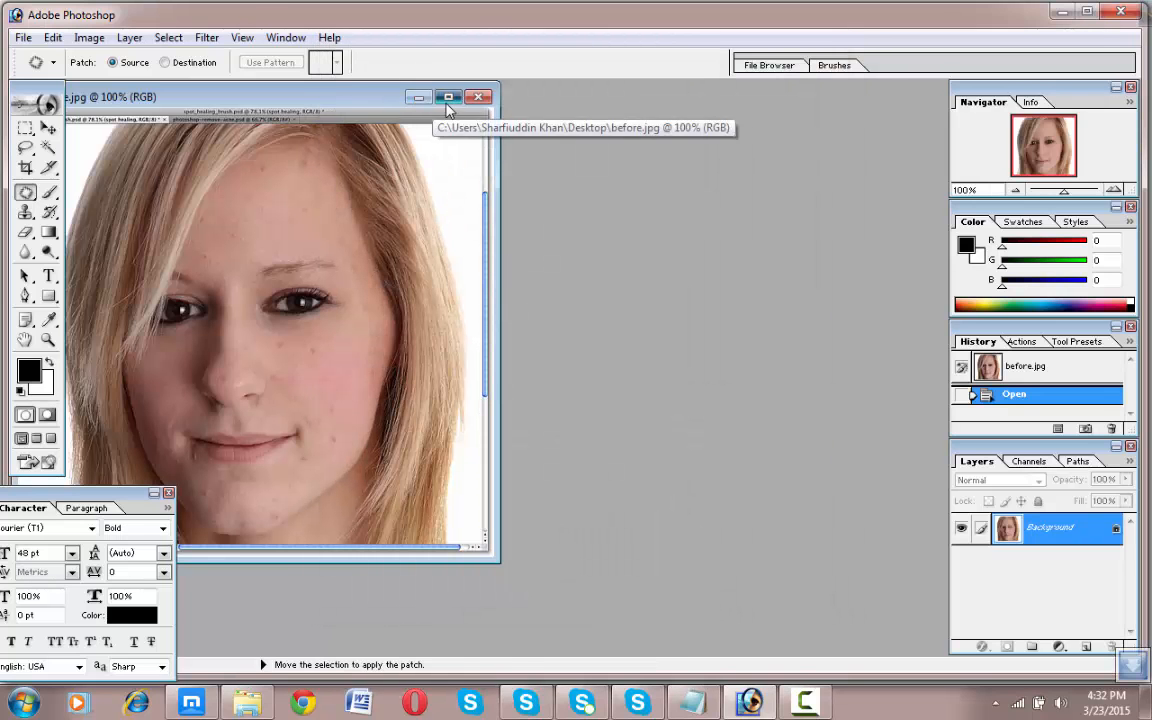
click(445, 98)
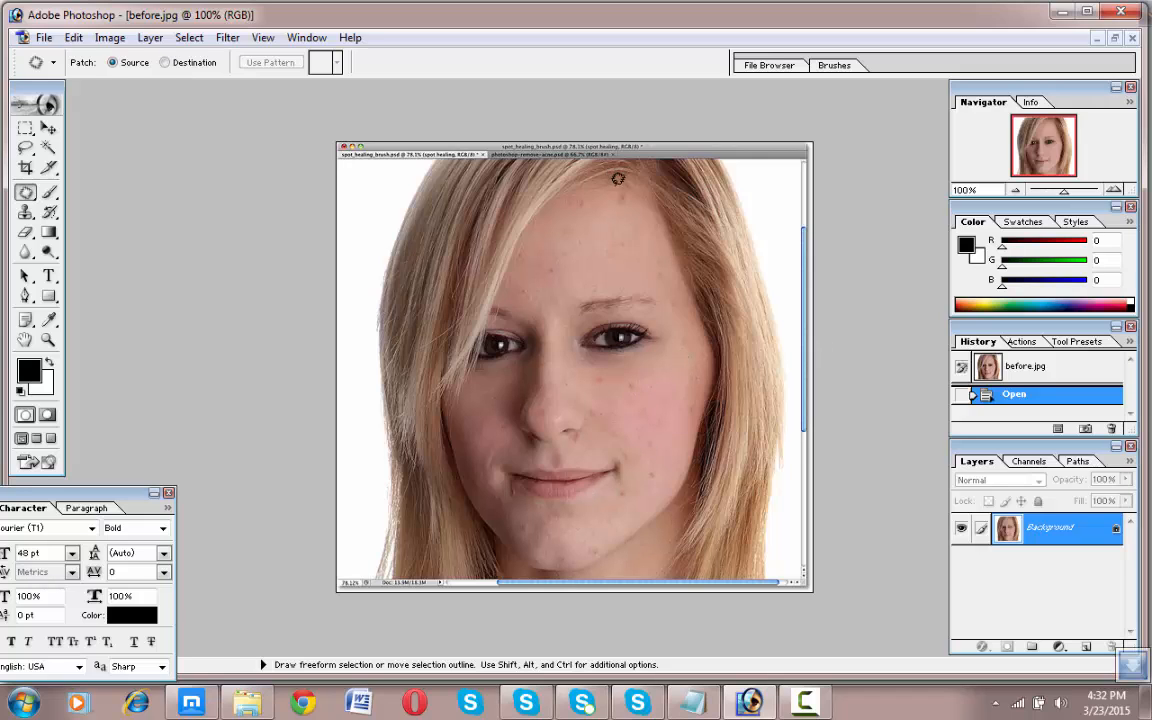
Try the Patch tool on blemishes on the forehead, cheek and beside the mouth, and clear the selection
mouse_move(617, 178)
mouse_down()
mouse_move(625, 198)
mouse_move(570, 197)
mouse_up()
mouse_move(628, 382)
mouse_down()
mouse_move(645, 384)
mouse_move(630, 371)
mouse_up()
mouse_move(645, 466)
mouse_down()
mouse_move(637, 494)
mouse_move(614, 492)
mouse_up()
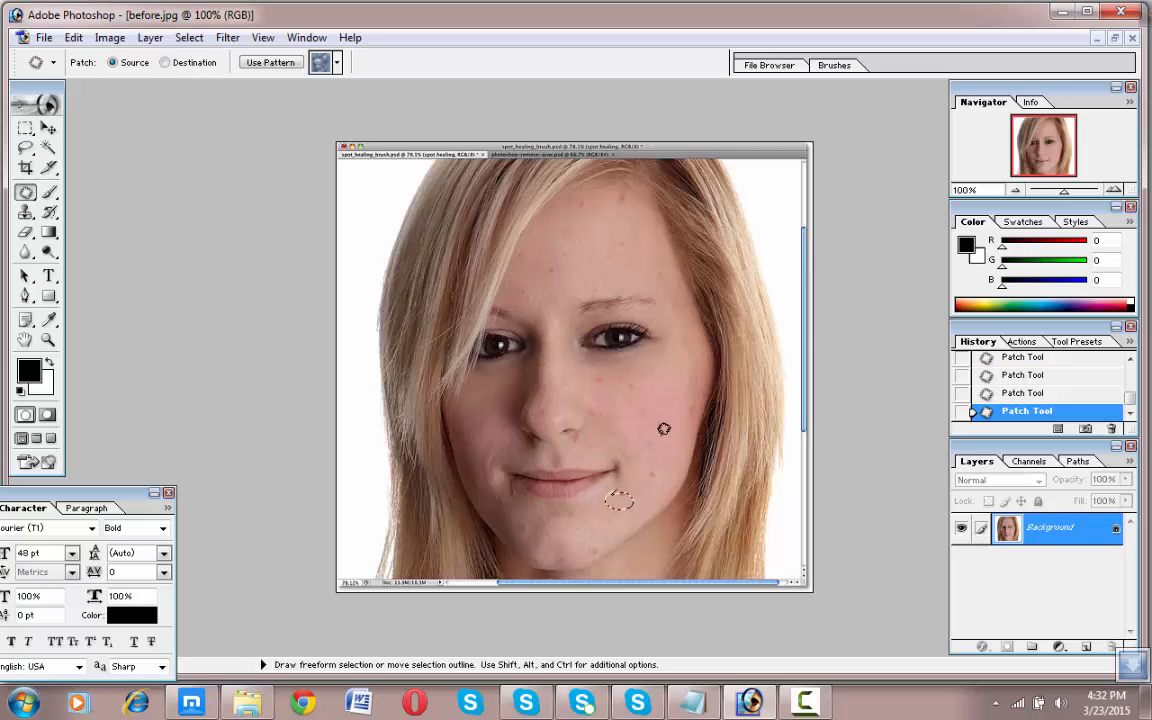
click(659, 429)
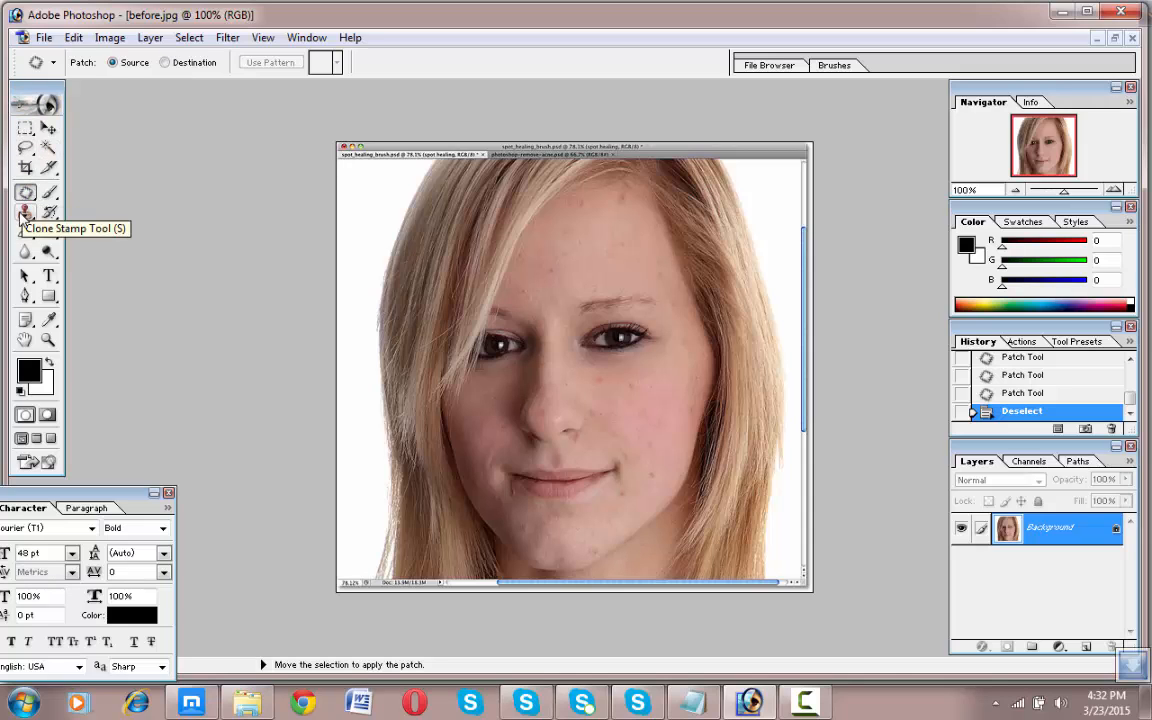
click(28, 214)
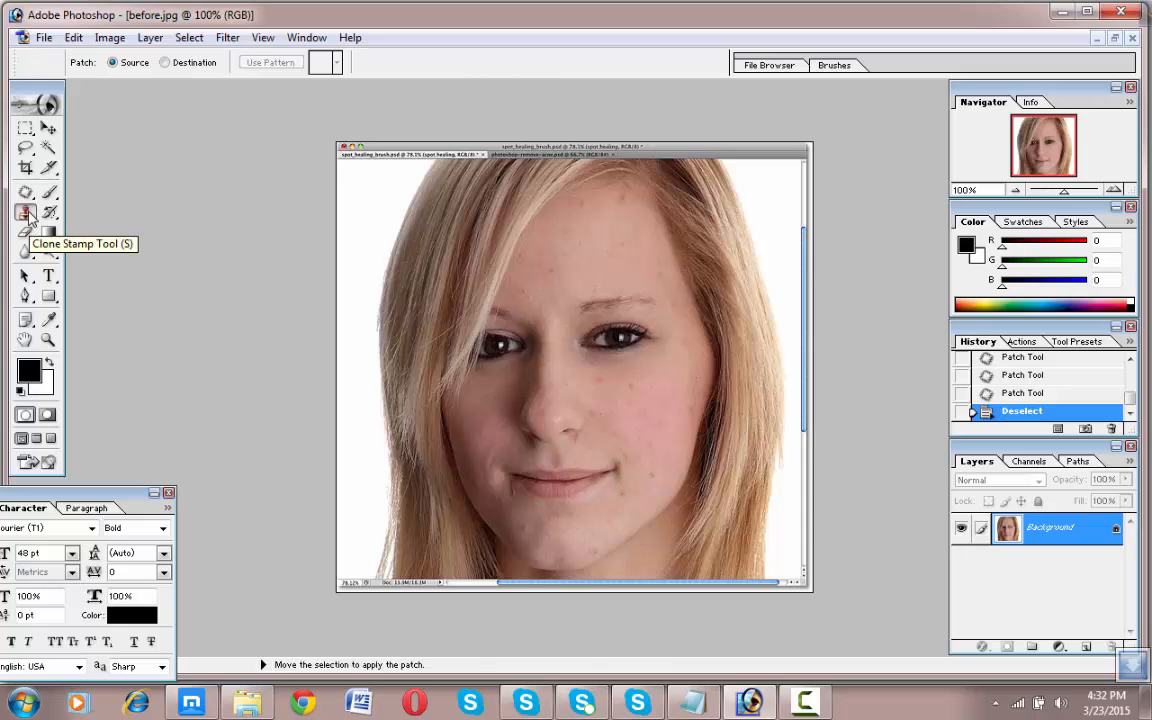
click(602, 390)
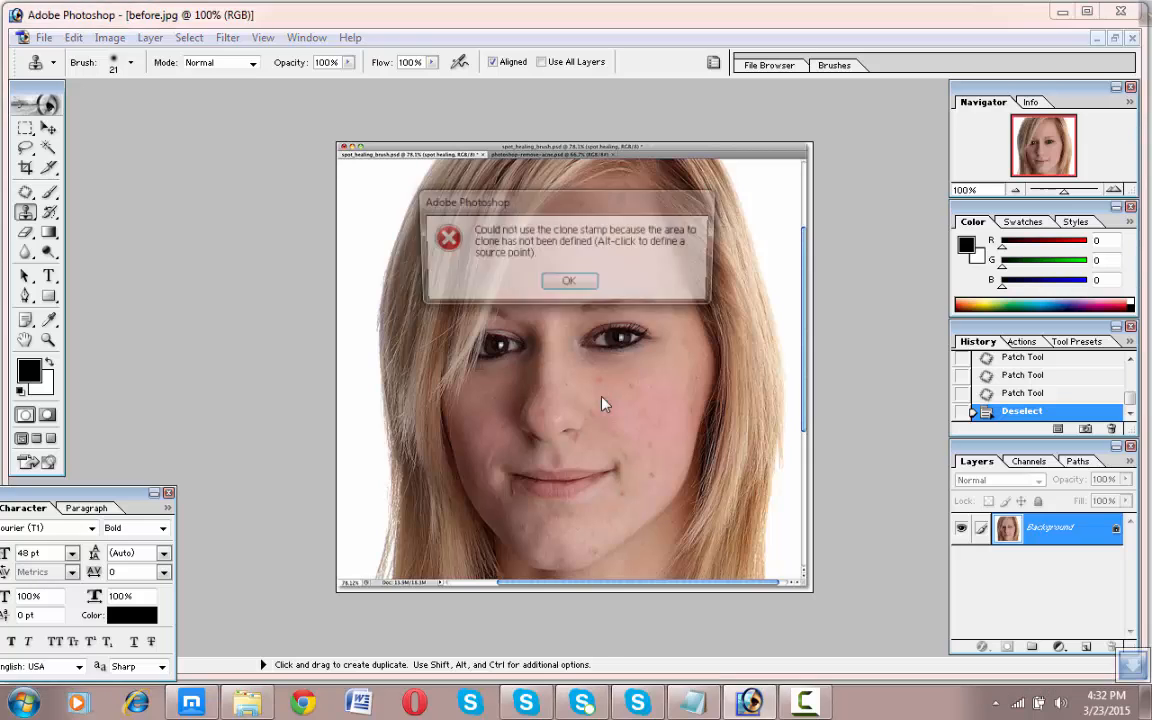
key(Return)
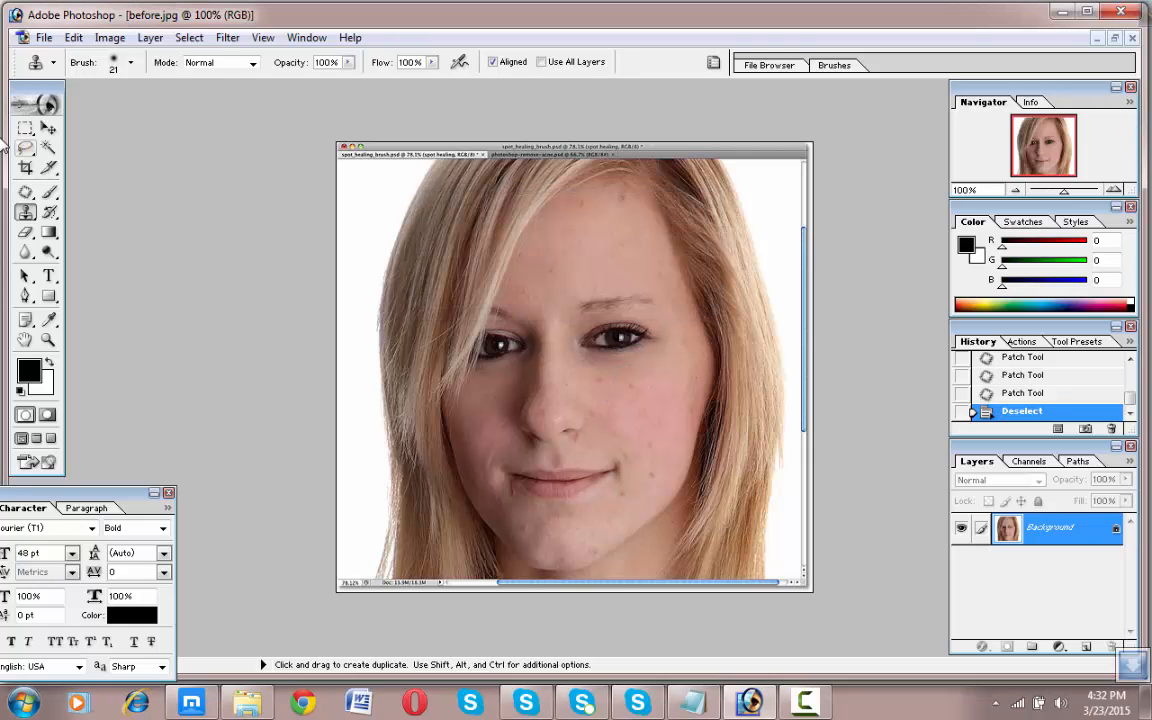
click(26, 192)
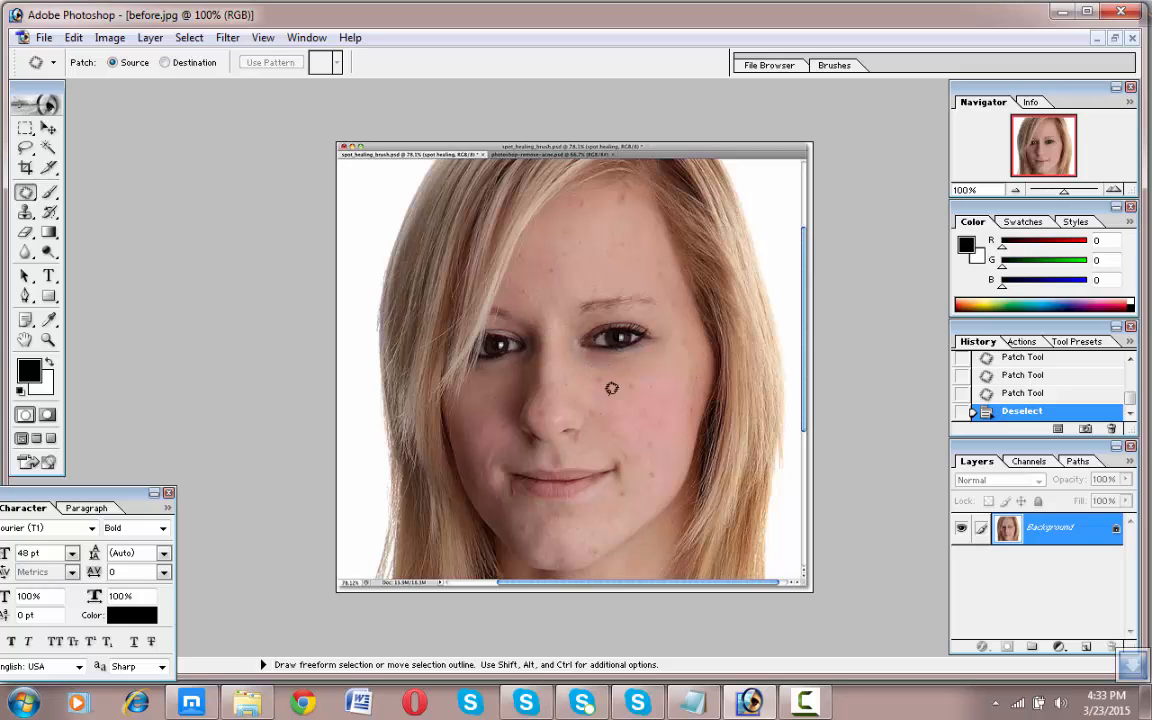
Select the Clone Stamp tool with an 18 px brush and try it on the cheek without a source point
click(26, 212)
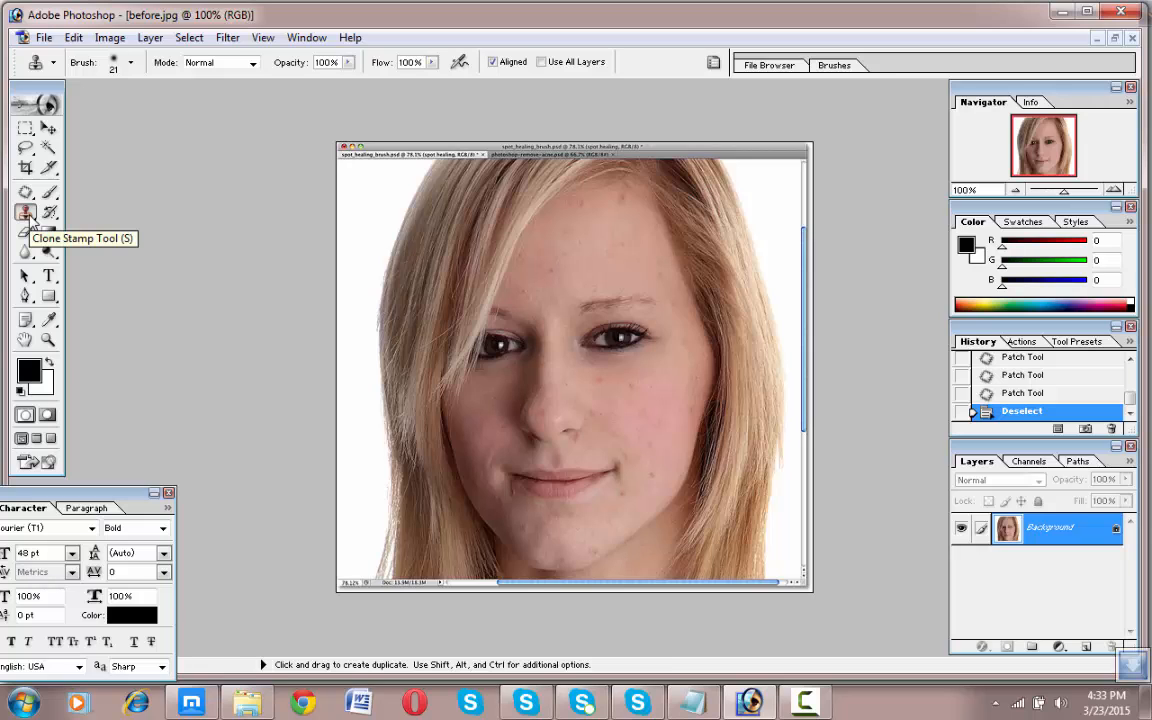
click(132, 63)
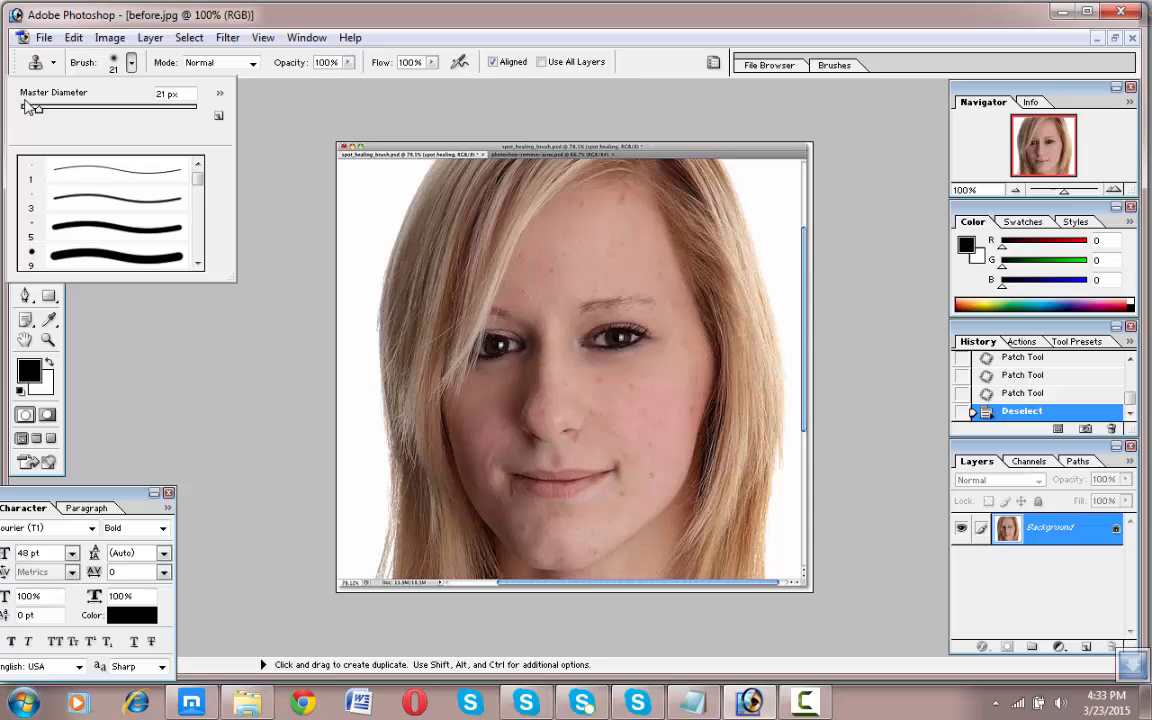
mouse_move(40, 113)
mouse_down()
mouse_move(199, 118)
mouse_move(28, 112)
mouse_up()
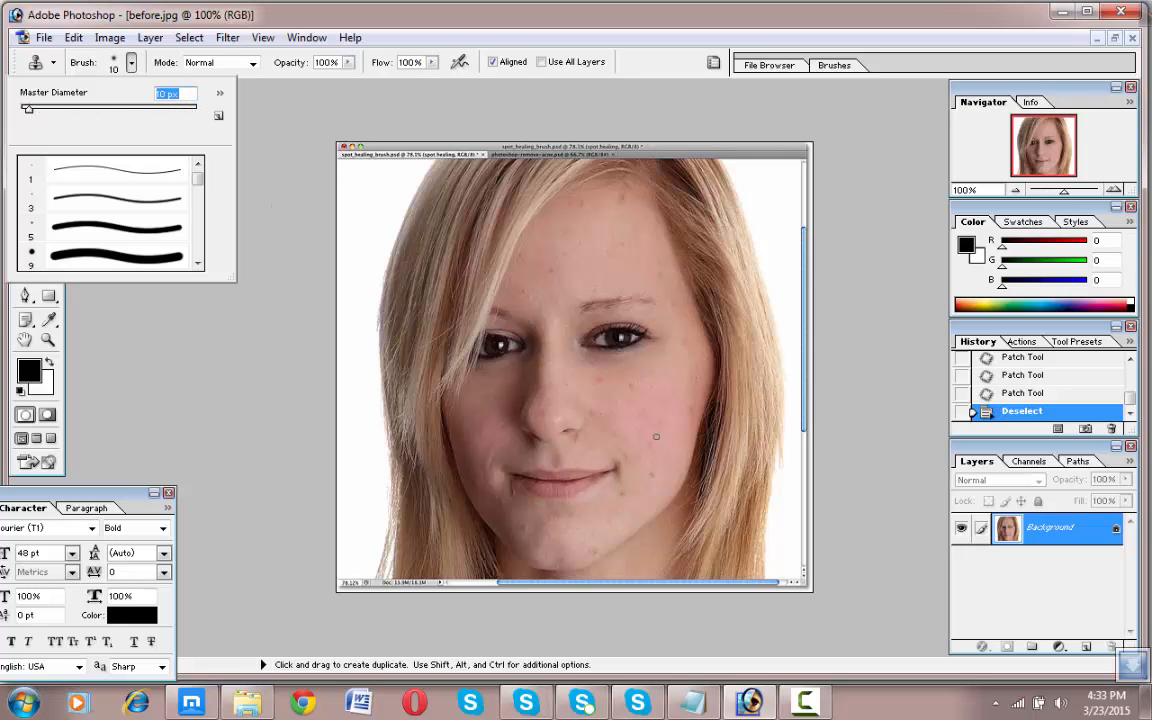
click(594, 396)
click(562, 284)
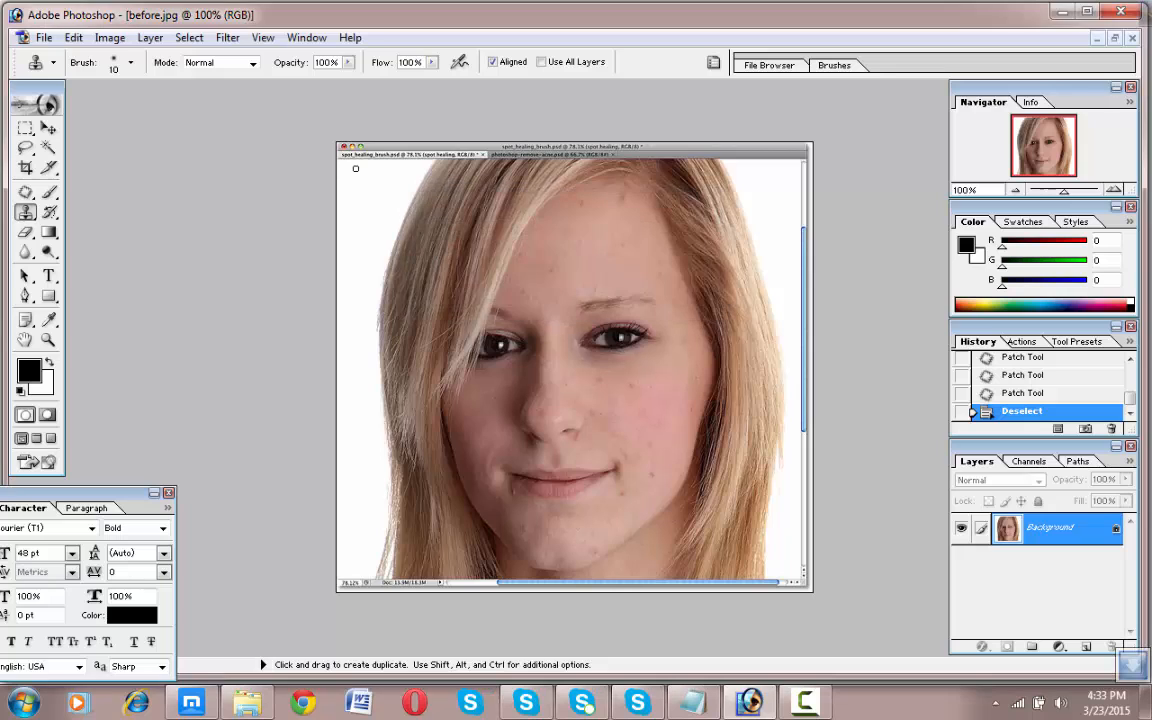
click(130, 62)
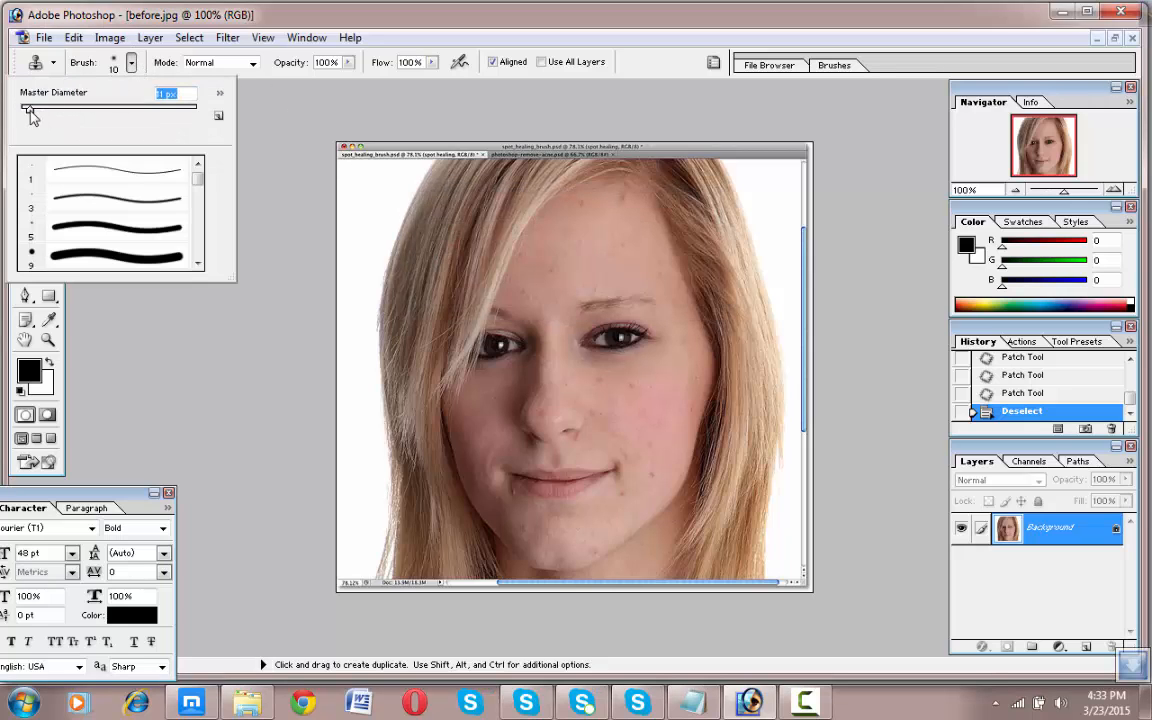
drag(30, 110, 36, 110)
click(629, 403)
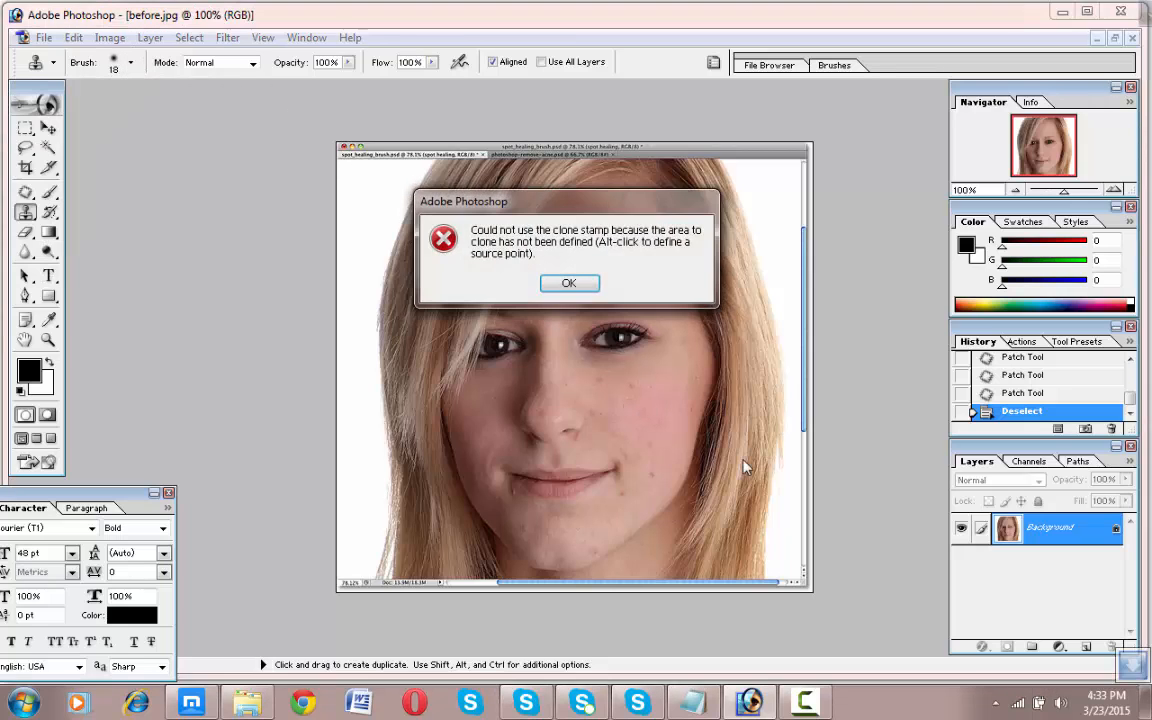
click(585, 290)
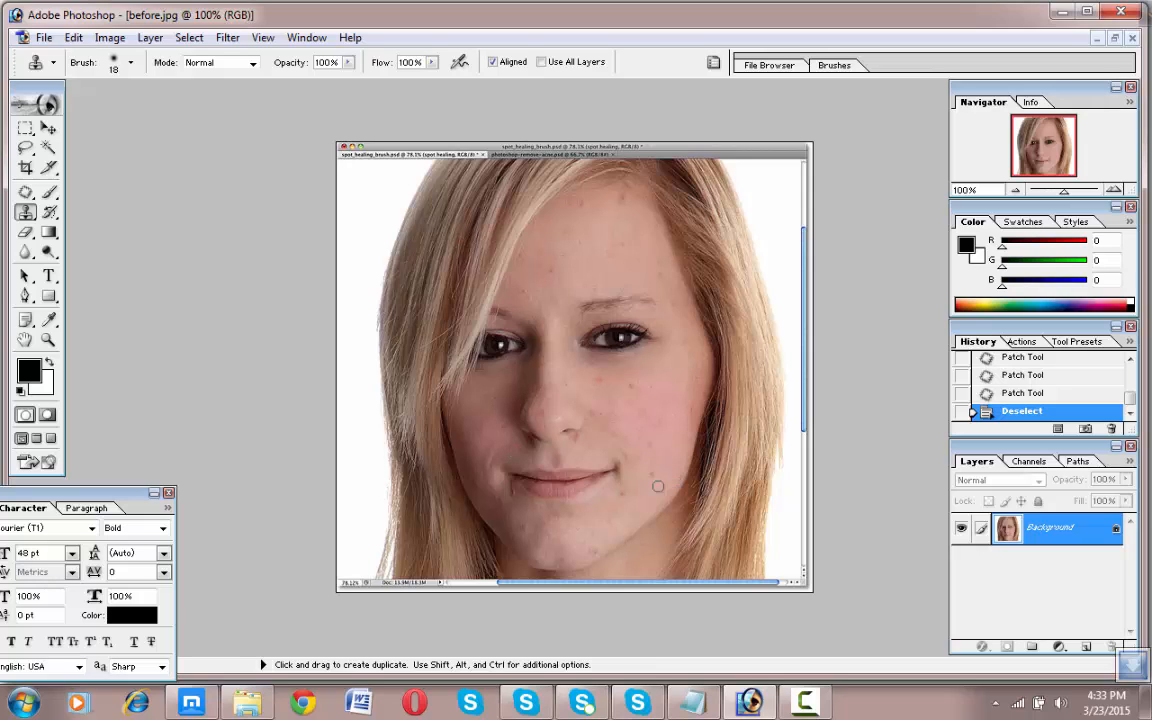
Clone clean cheek skin over the blemish below the fully visible eye
alt+click(650, 372)
drag(650, 380, 624, 403)
drag(631, 385, 634, 390)
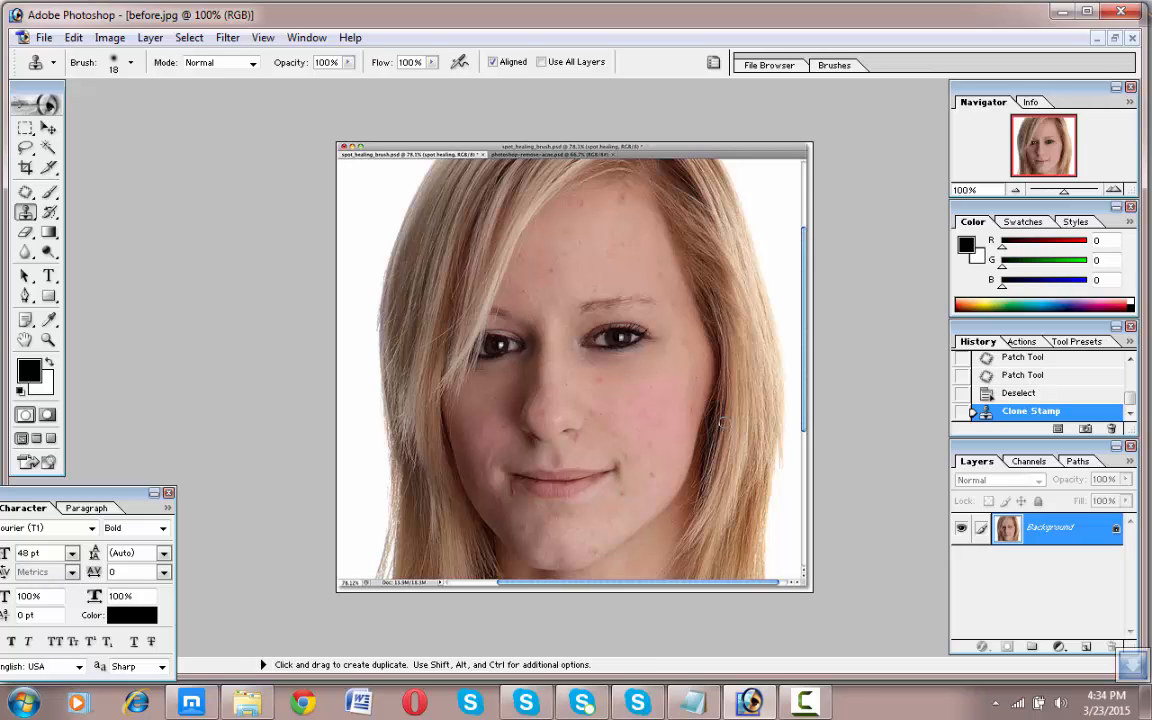
Sample nearby clean skin and clone it over the small spots between the nose and the cheek
alt+click(625, 383)
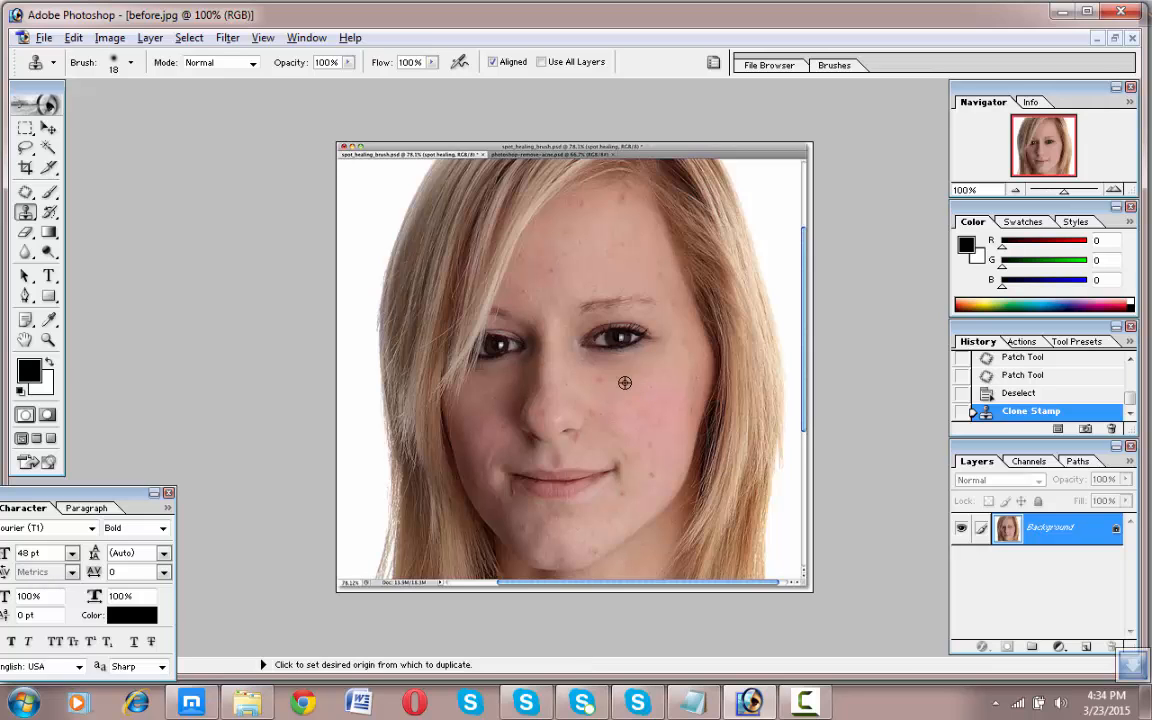
click(600, 379)
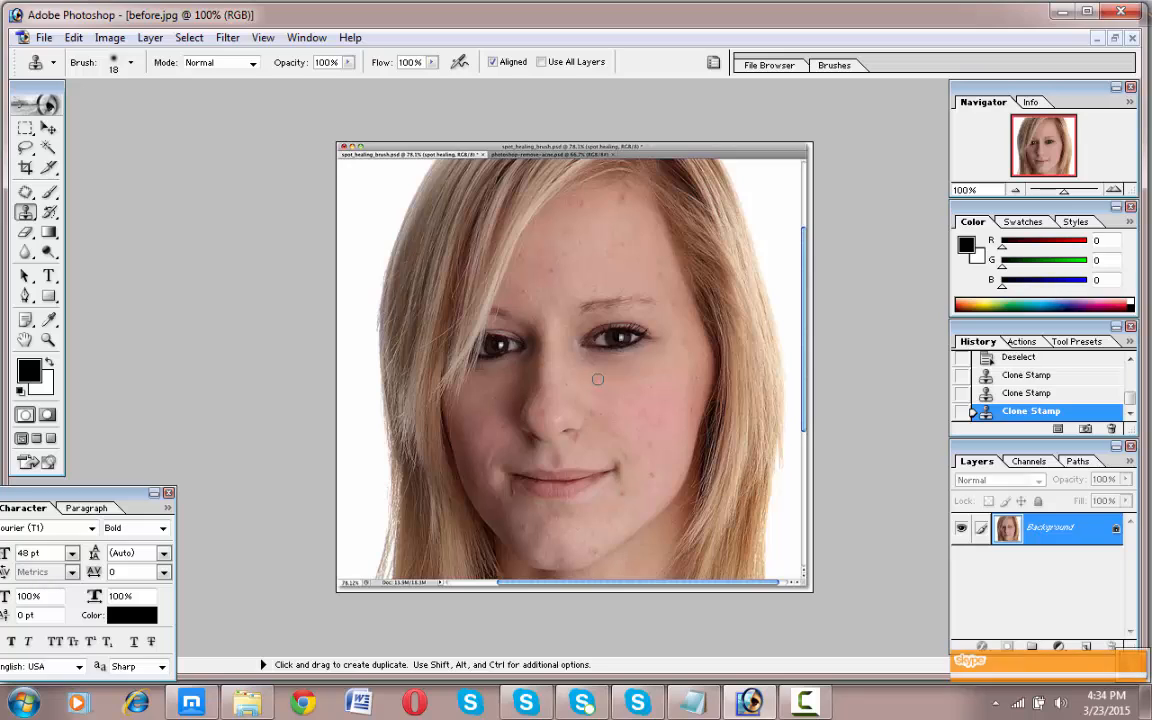
alt+click(620, 386)
click(594, 413)
click(593, 414)
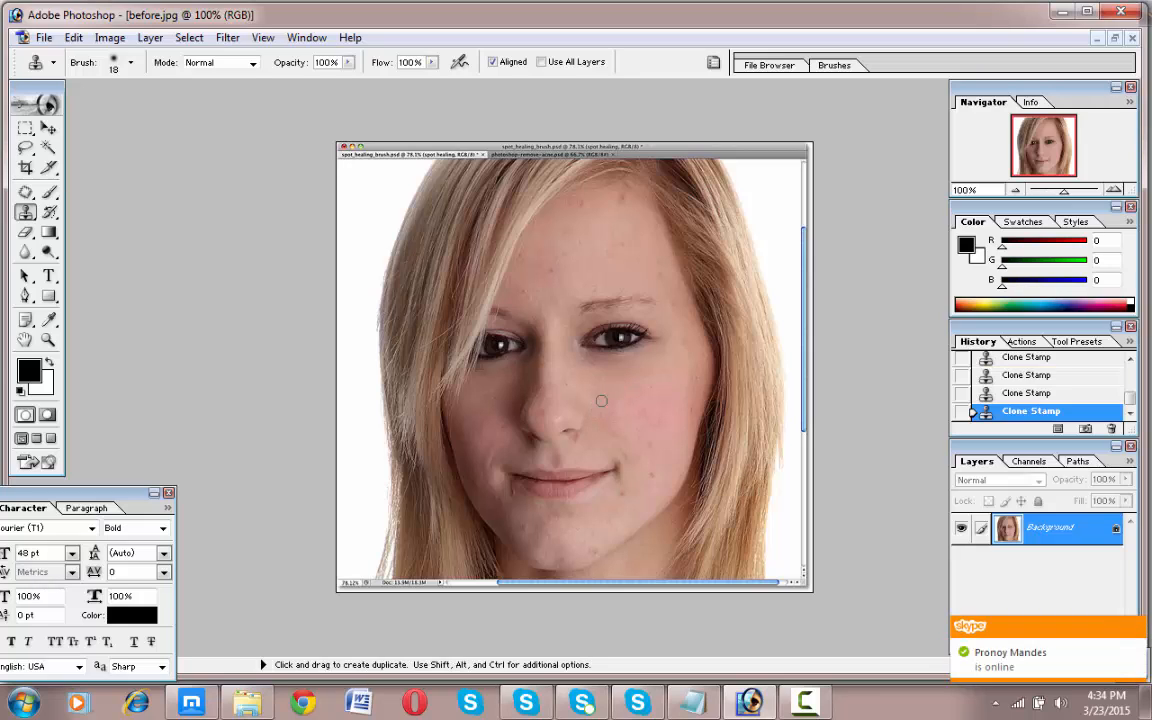
alt+click(607, 394)
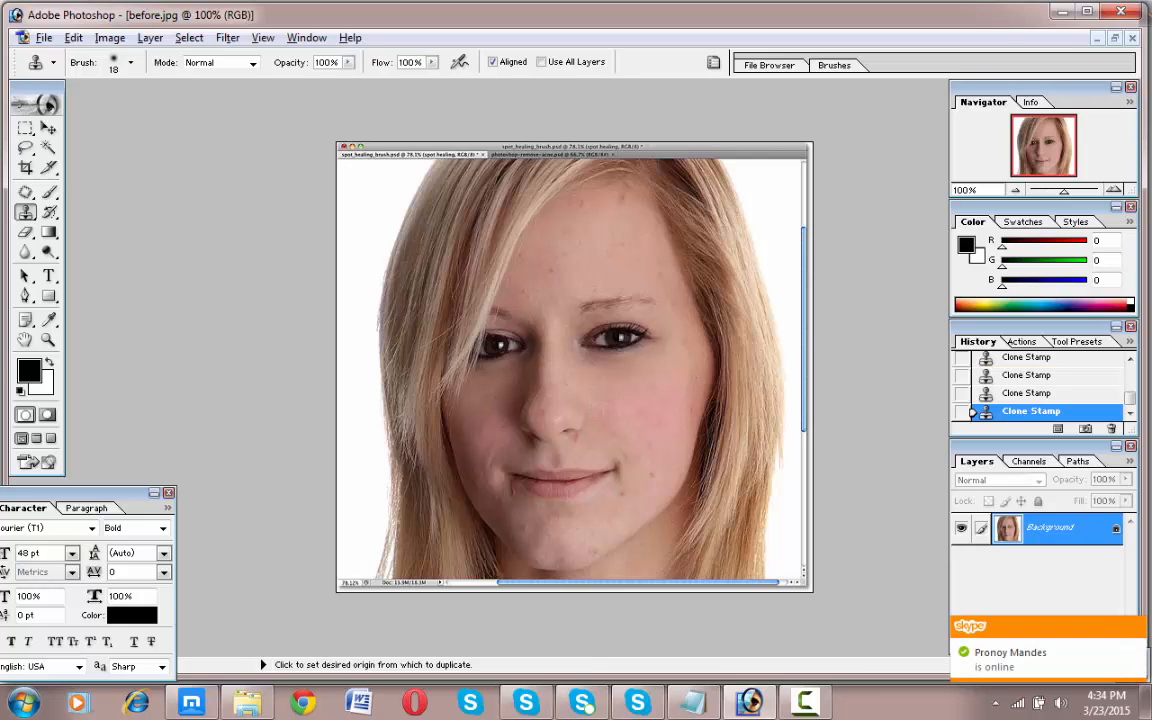
Clone clean skin over the blemishes on the lower cheek and the chin
alt+click(664, 464)
click(651, 469)
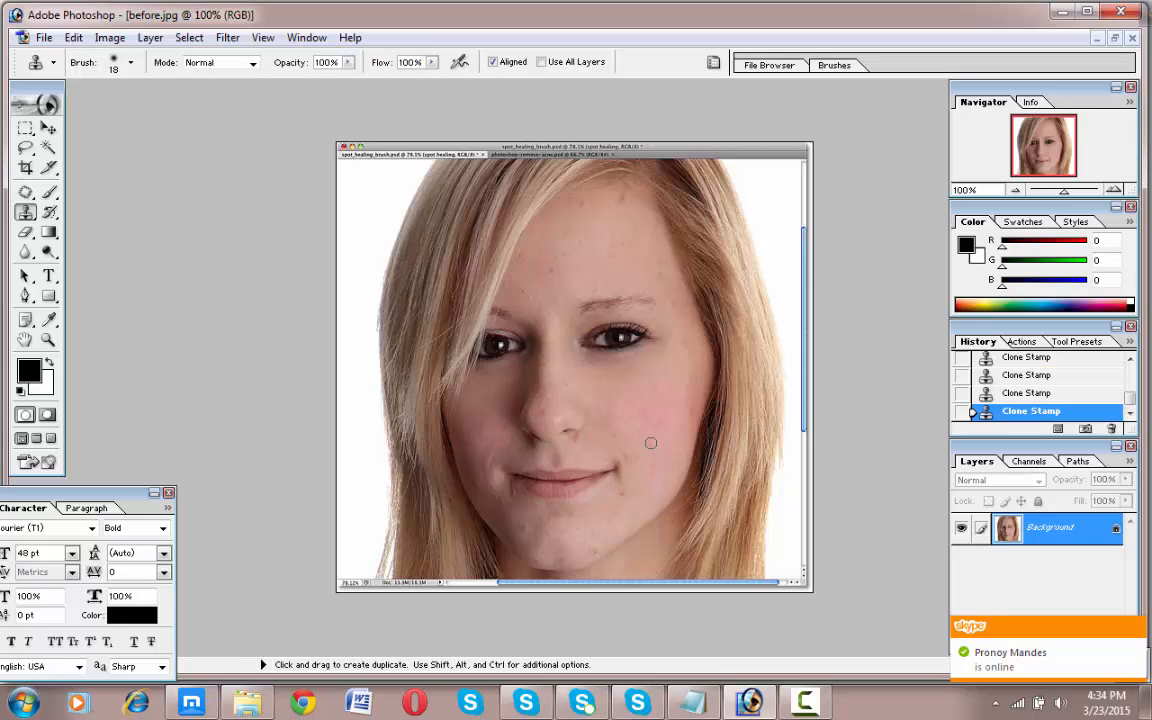
alt+click(604, 531)
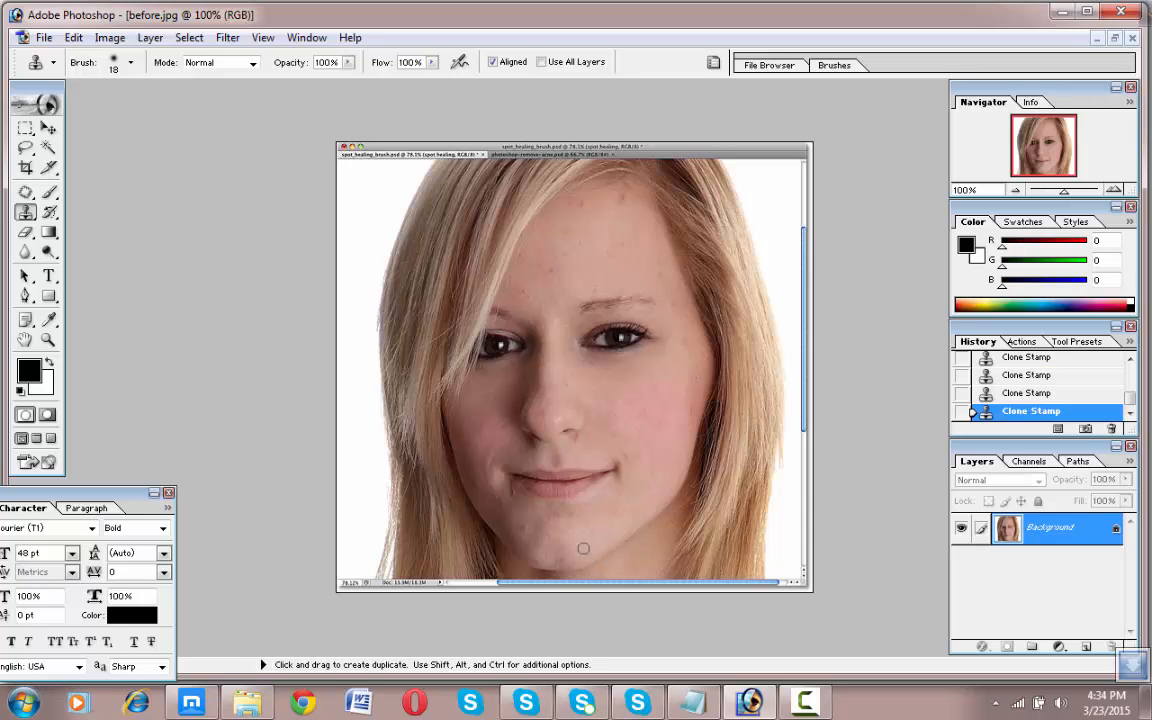
alt+click(575, 541)
click(562, 557)
alt+click(522, 534)
Clone clean forehead skin over the spot above the hair-covered eyebrow and the one near the hairline
alt+click(581, 256)
click(522, 291)
alt+click(558, 216)
click(581, 200)
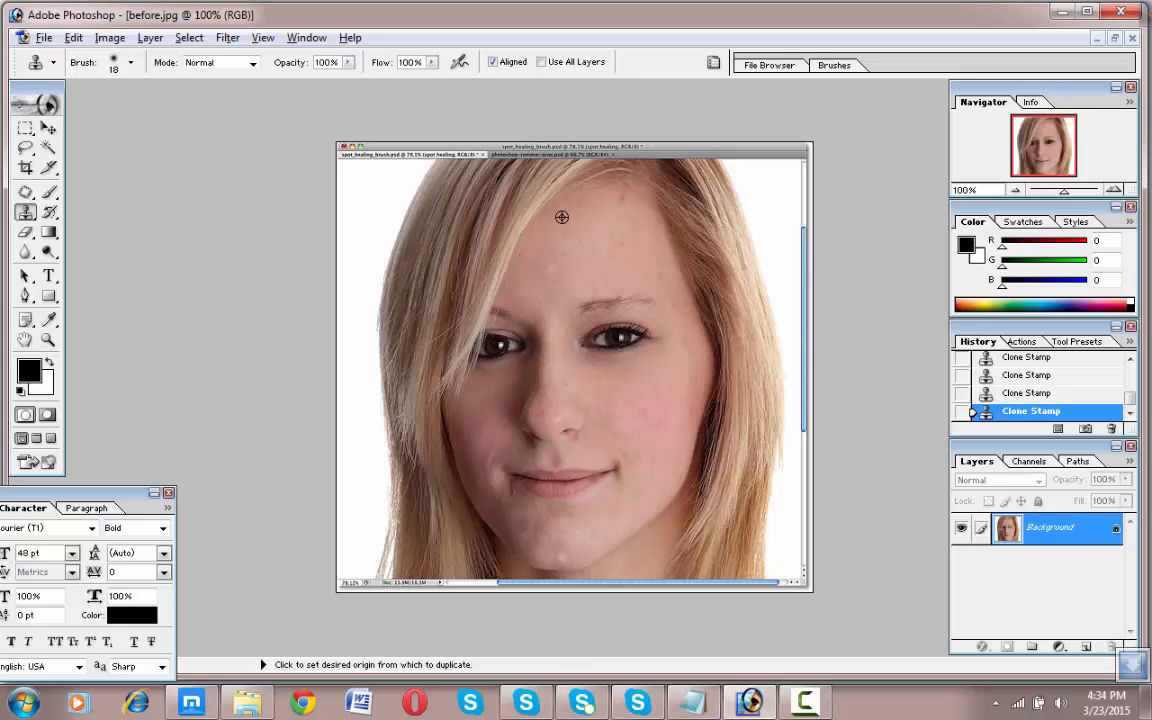
alt+click(561, 216)
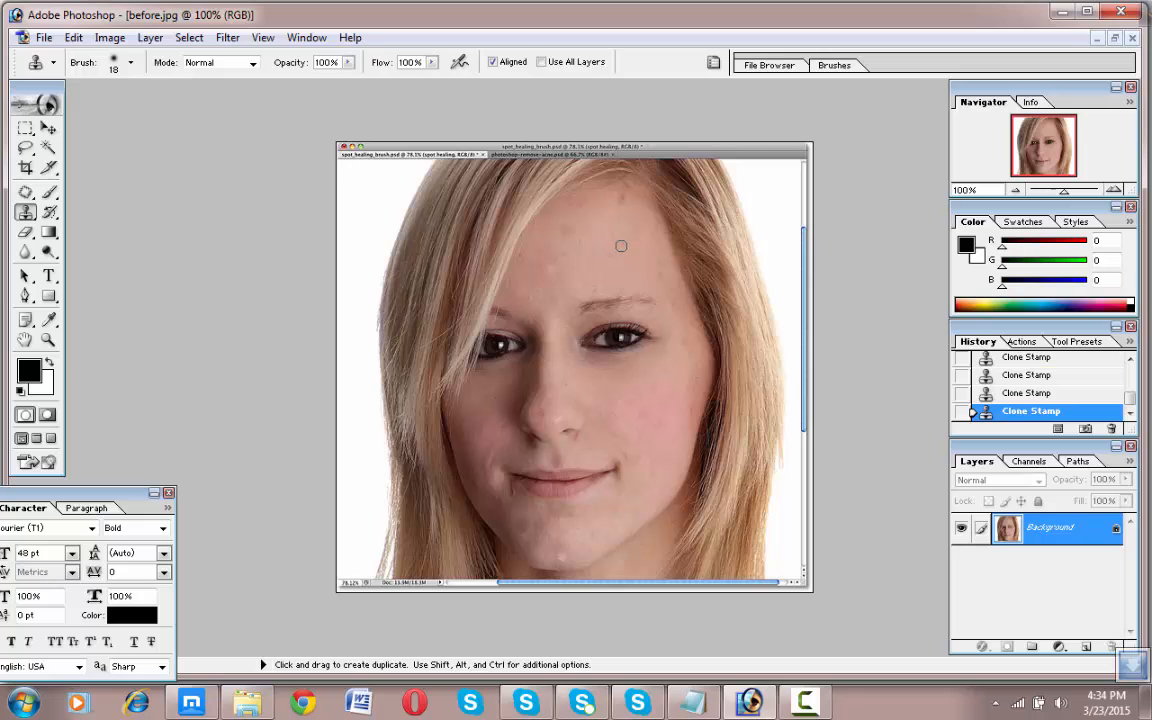
Clone clean skin over the marks on the middle of the forehead and beside the parted hair
alt+click(597, 273)
alt+click(581, 244)
drag(568, 230, 582, 242)
alt+click(579, 249)
alt+click(622, 231)
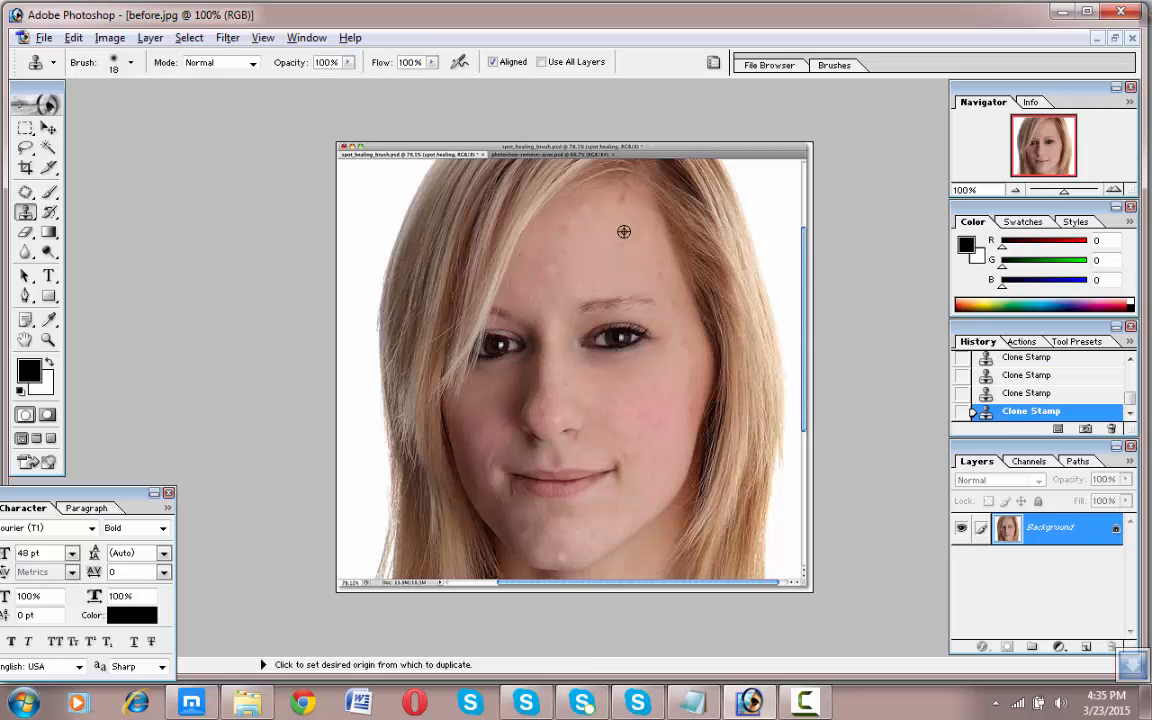
click(522, 253)
alt+click(596, 270)
click(552, 269)
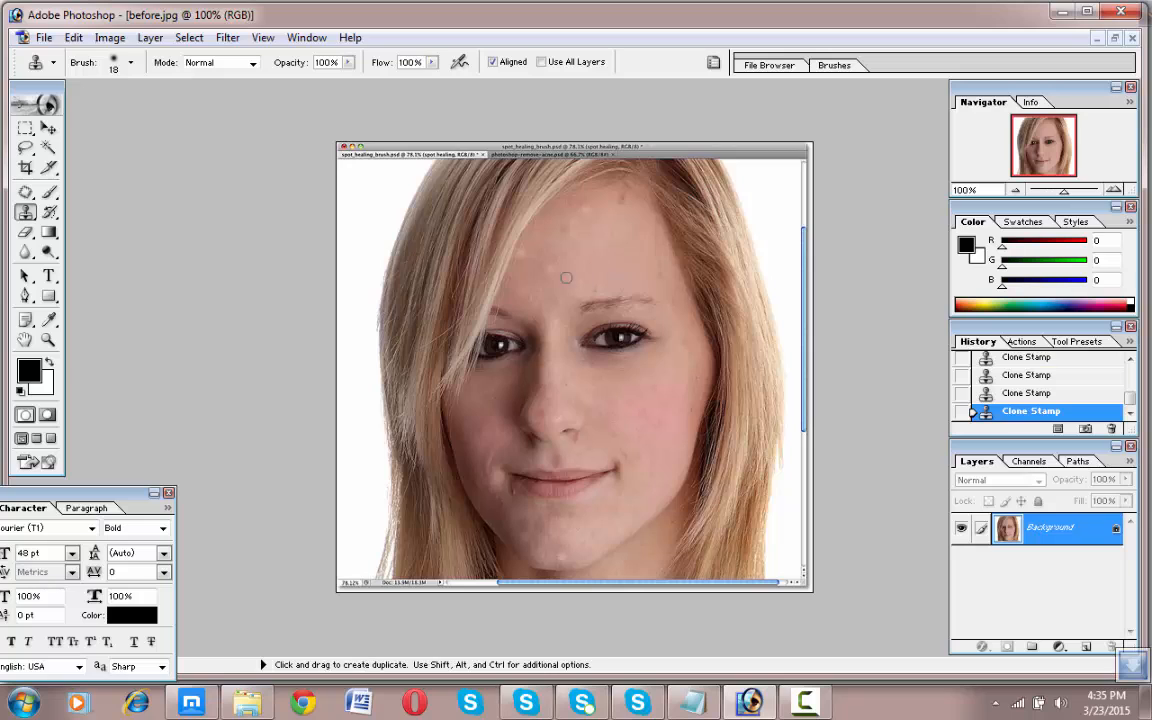
Clone adjacent skin over the remaining spots on the upper forehead below the hairline
alt+click(621, 209)
click(619, 201)
alt+click(589, 216)
click(584, 210)
alt+click(591, 231)
click(580, 220)
alt+click(553, 243)
Clone nearby skin over the dark mark at the mouth corner on the hair-covered side
alt+click(655, 369)
alt+click(514, 510)
click(515, 494)
Clone smooth skin over the uneven patches on the inner cheek beside the nose
scroll(697, 389, up, 1)
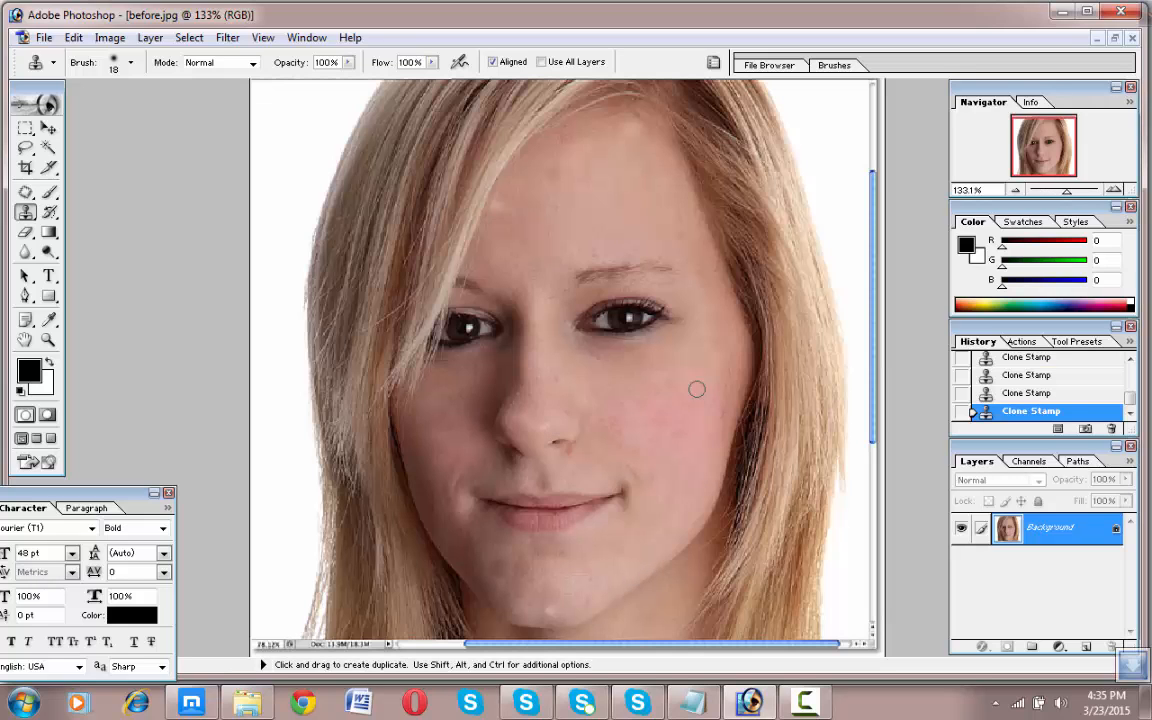
alt+click(612, 401)
click(643, 427)
alt+click(632, 418)
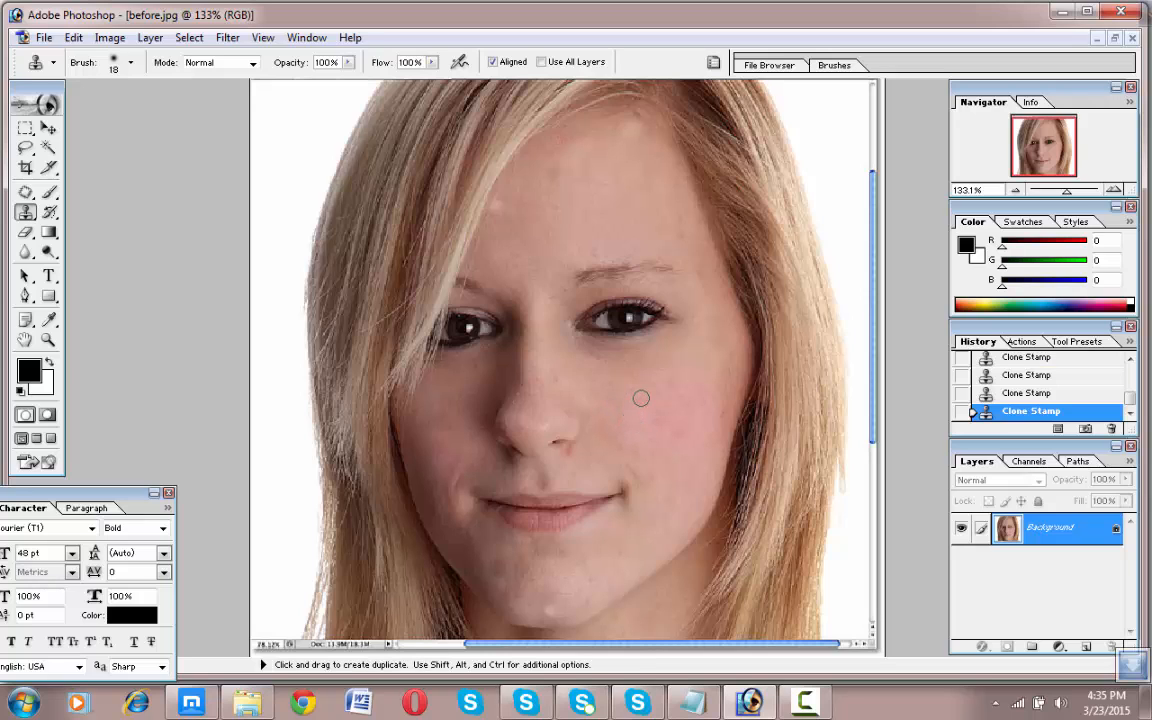
click(634, 391)
alt+click(641, 416)
click(660, 432)
alt+click(648, 432)
click(653, 454)
Even out the reddish marks on the middle and outer cheek by cloning neighbouring skin over them
alt+click(663, 440)
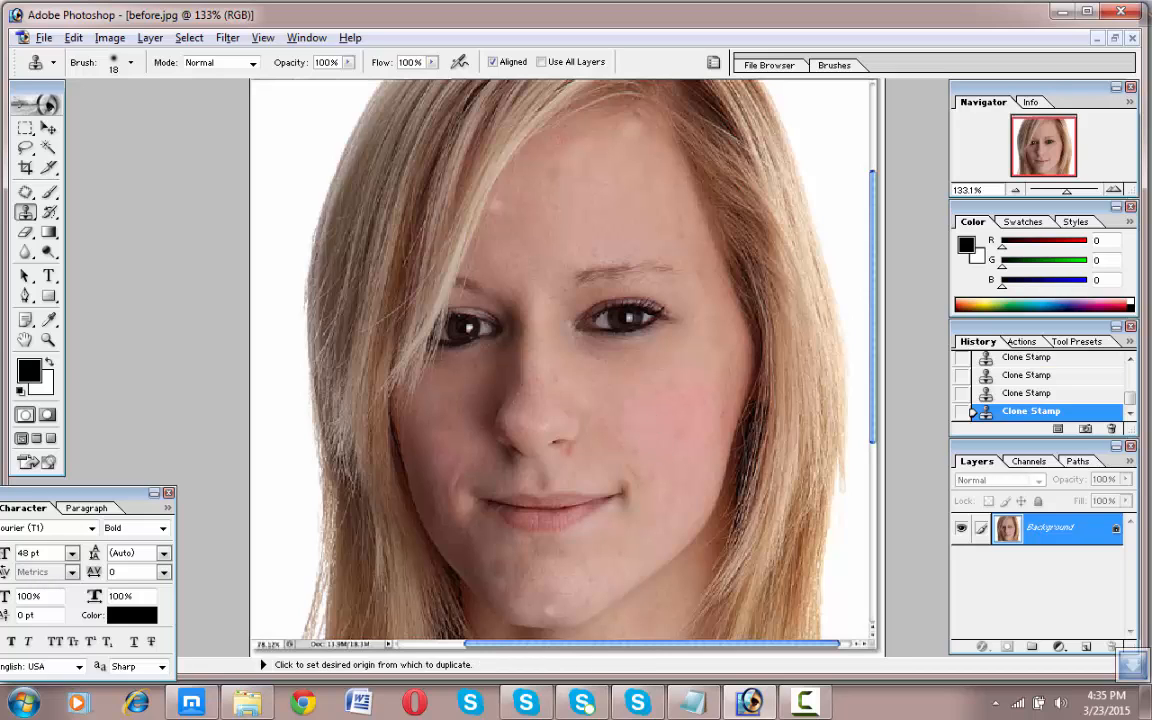
click(681, 432)
alt+click(668, 432)
click(669, 411)
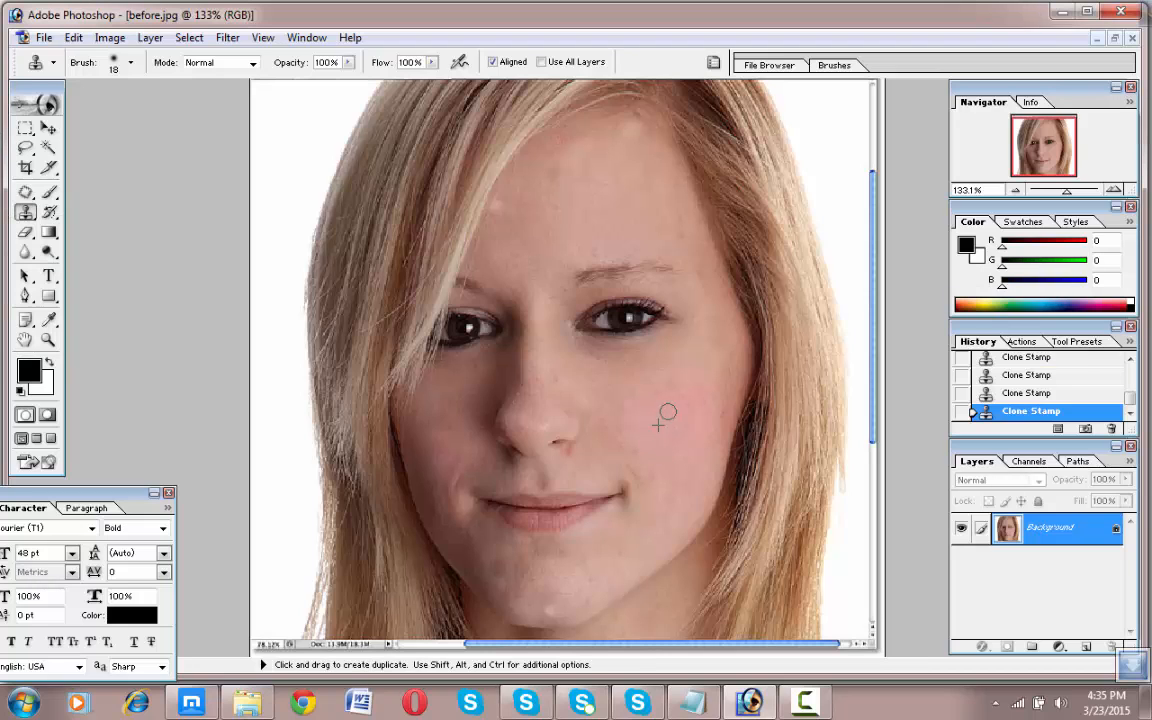
alt+click(663, 424)
click(690, 420)
click(681, 401)
alt+click(674, 404)
click(645, 401)
click(664, 383)
alt+click(618, 430)
Clone clean nose skin over the small spots on the bridge of the nose
alt+click(545, 399)
click(550, 391)
click(552, 376)
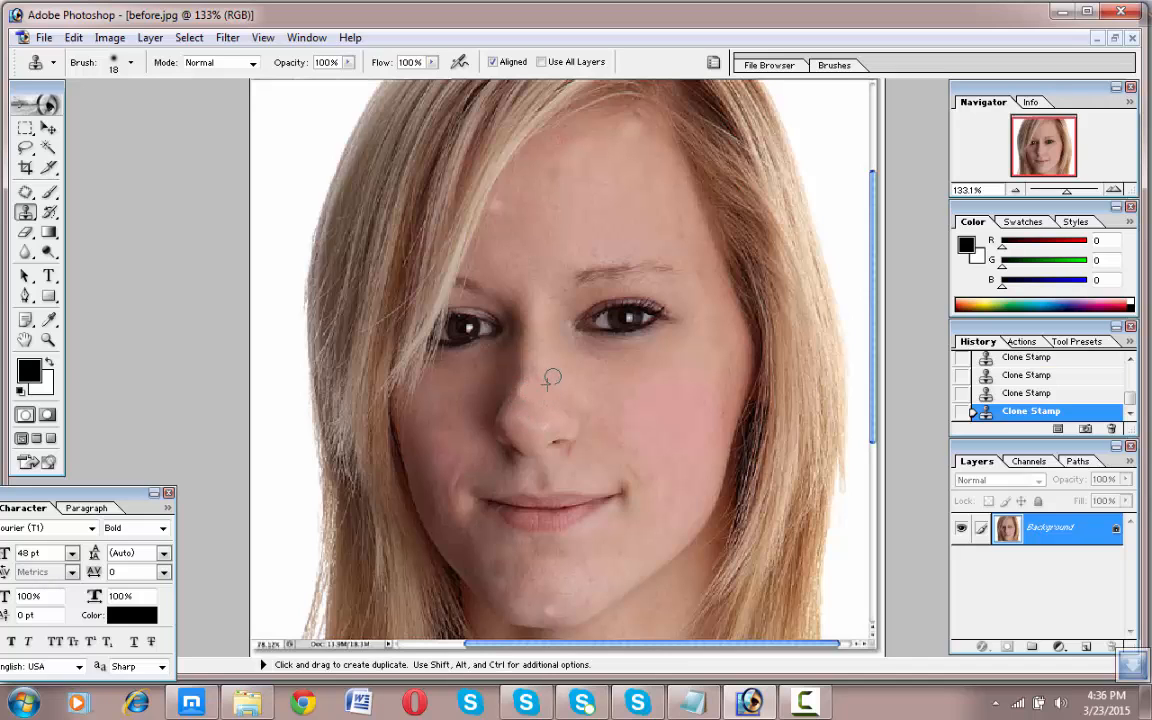
click(543, 378)
alt+click(549, 396)
Clone clean neighbouring skin over the remaining spots on the chin and forehead
key(ctrl+minus)
key(ctrl+minus)
key(ctrl+minus)
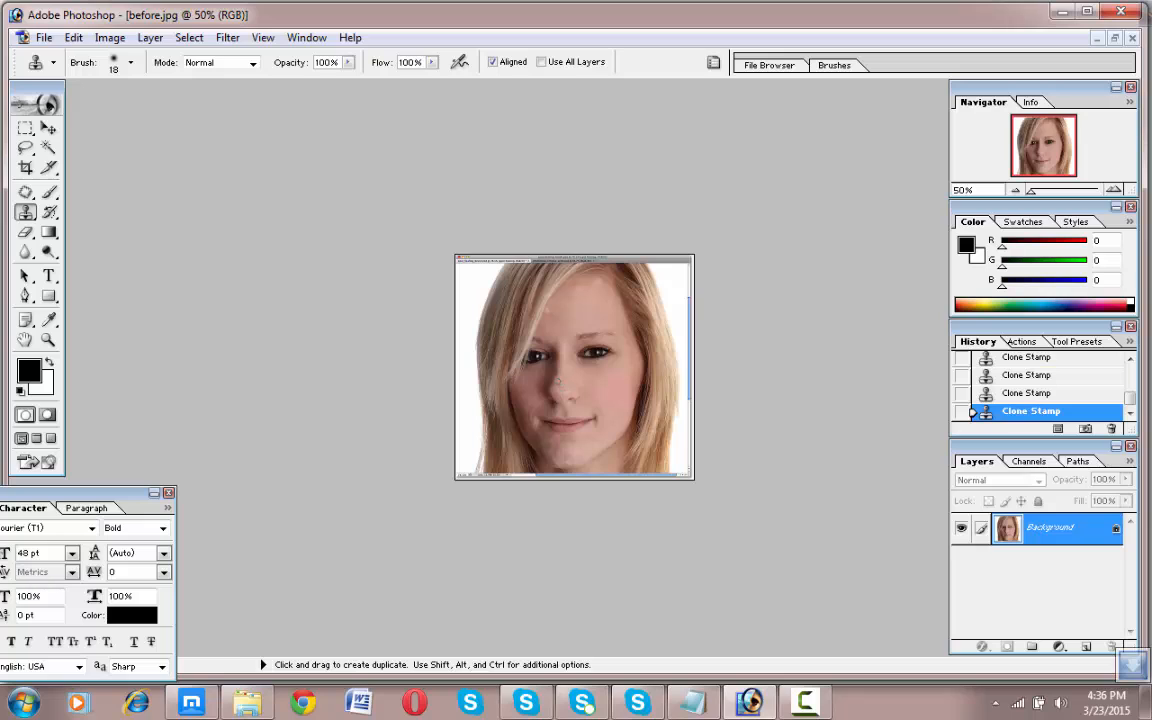
alt+click(570, 462)
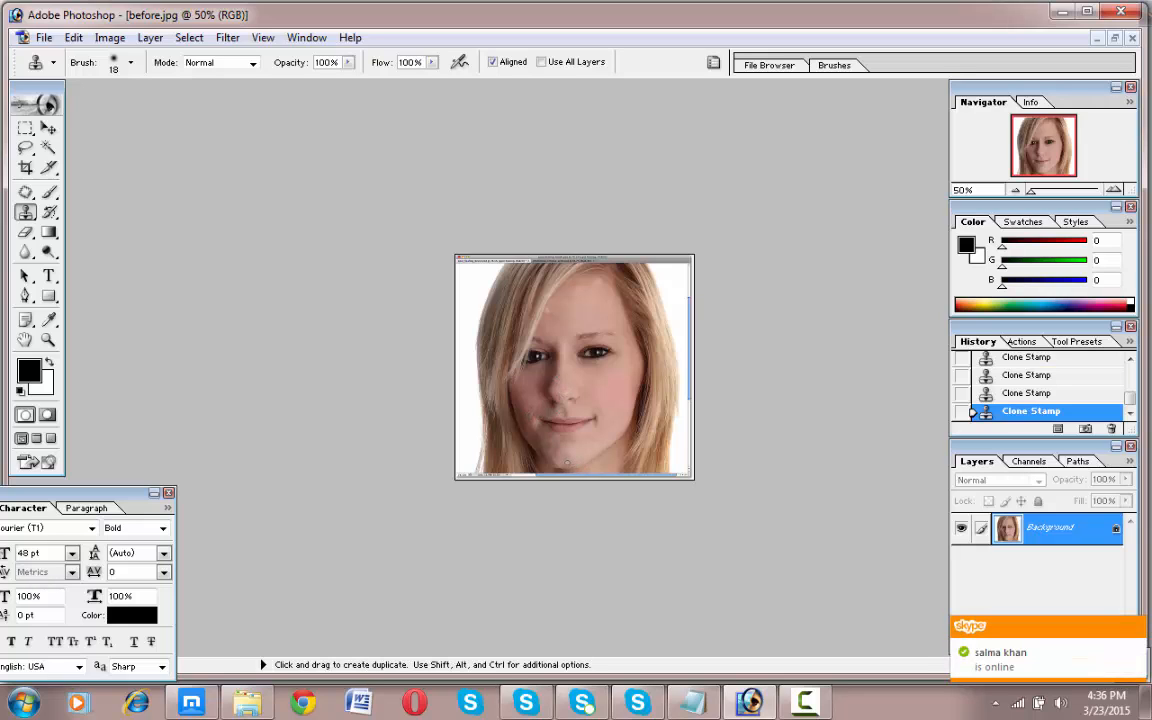
alt+click(552, 318)
alt+click(571, 306)
click(575, 297)
click(579, 300)
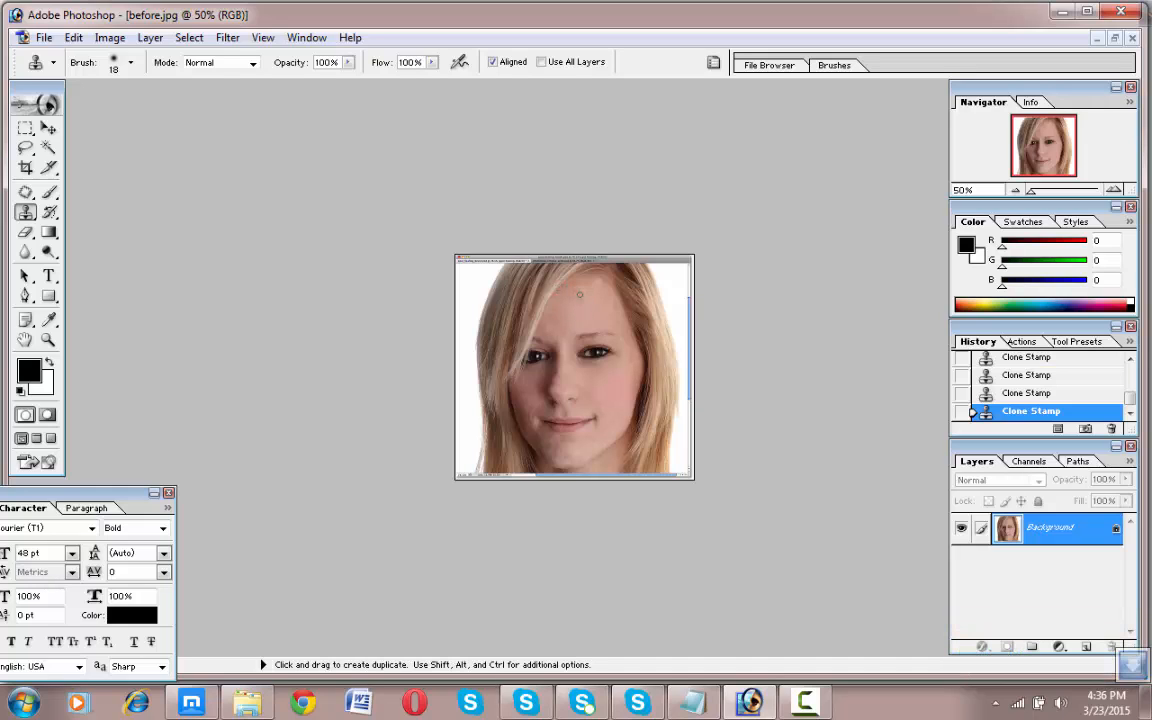
alt+click(577, 298)
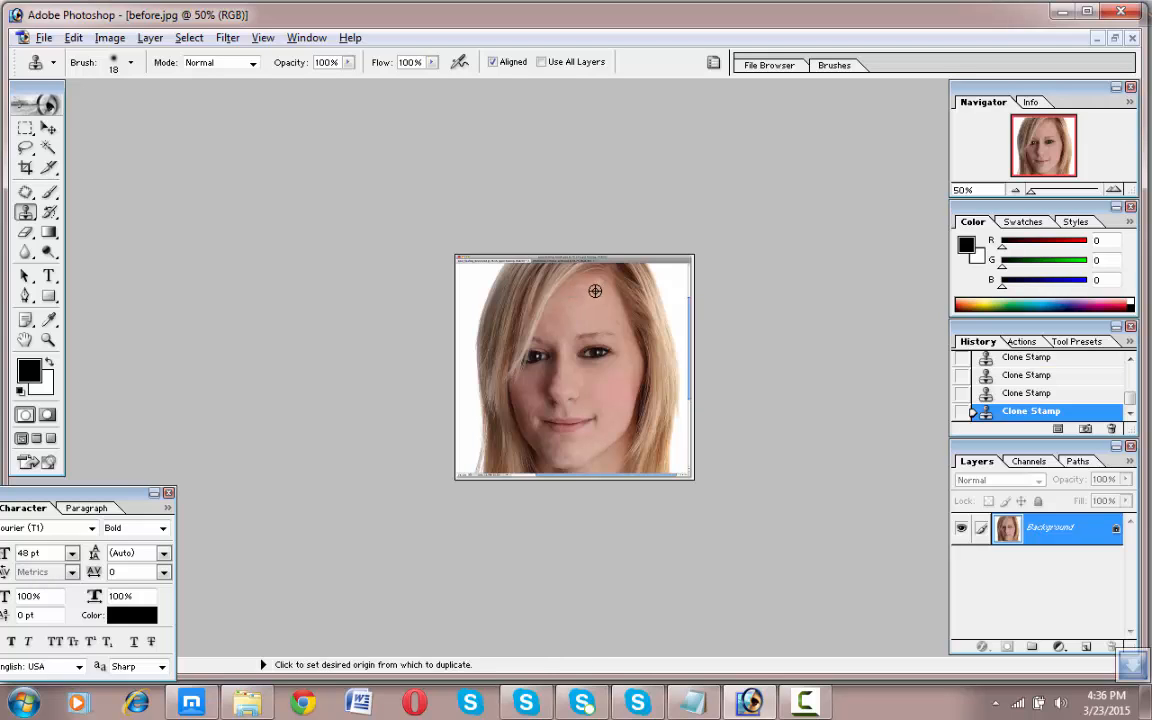
alt+click(595, 290)
click(596, 283)
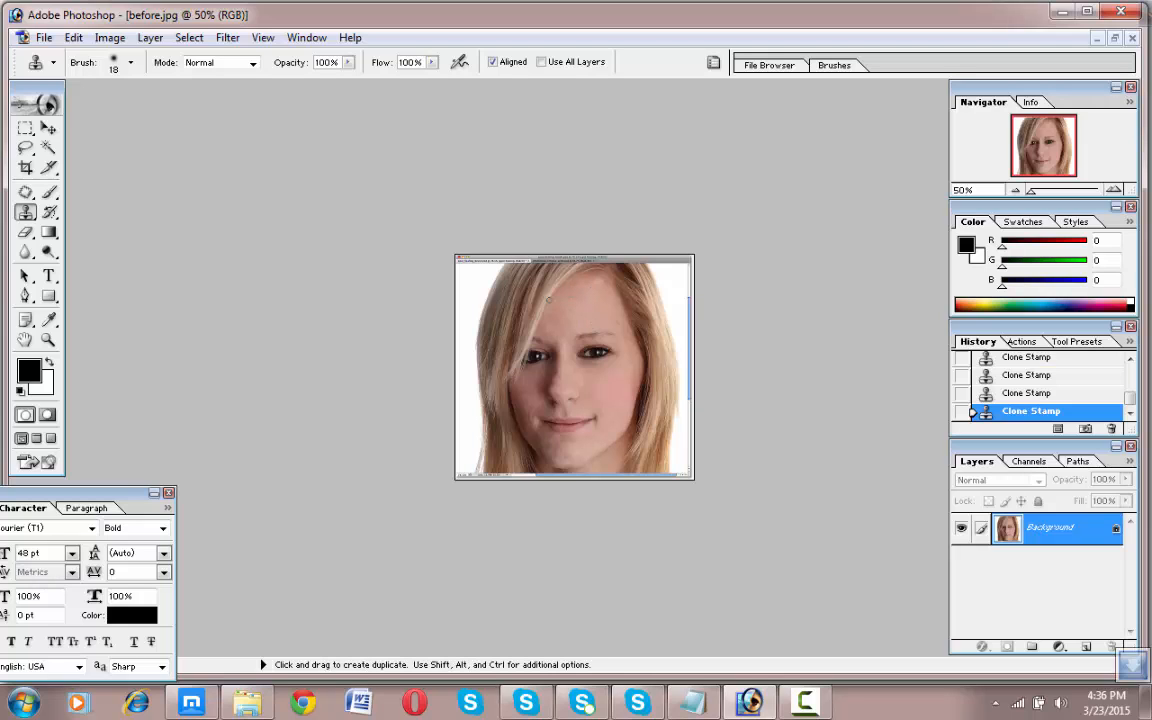
scroll(612, 383, up, 7)
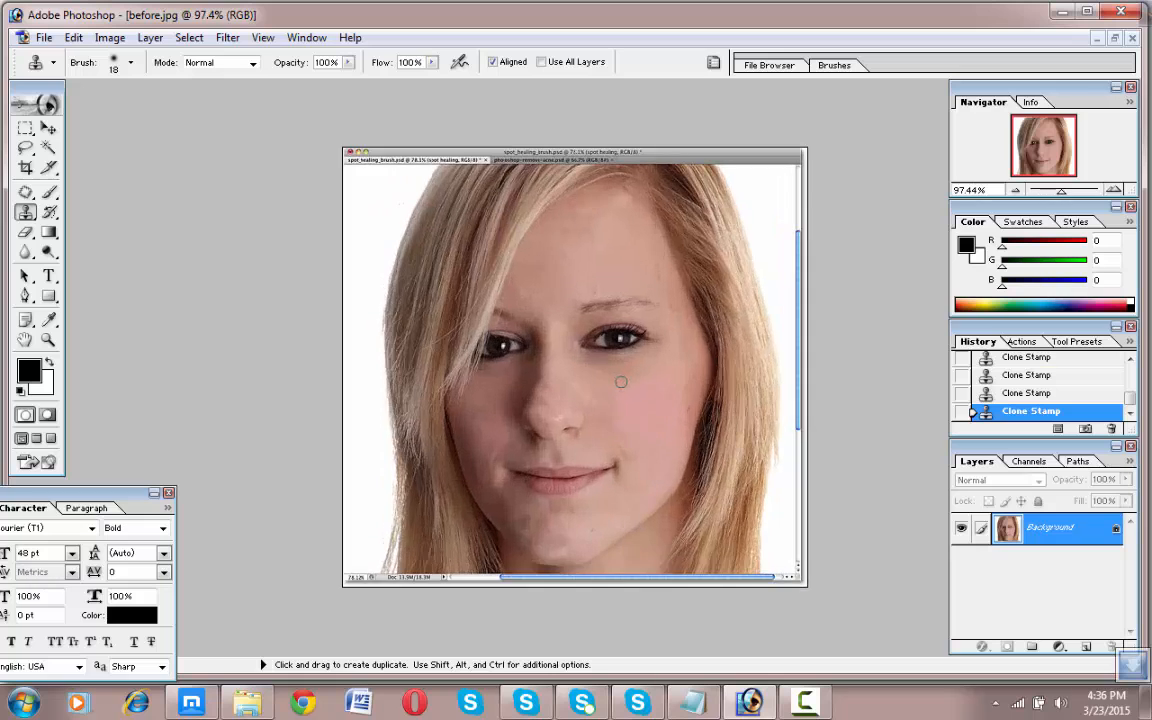
scroll(625, 386, down, 13)
scroll(629, 392, up, 4)
scroll(629, 392, down, 5)
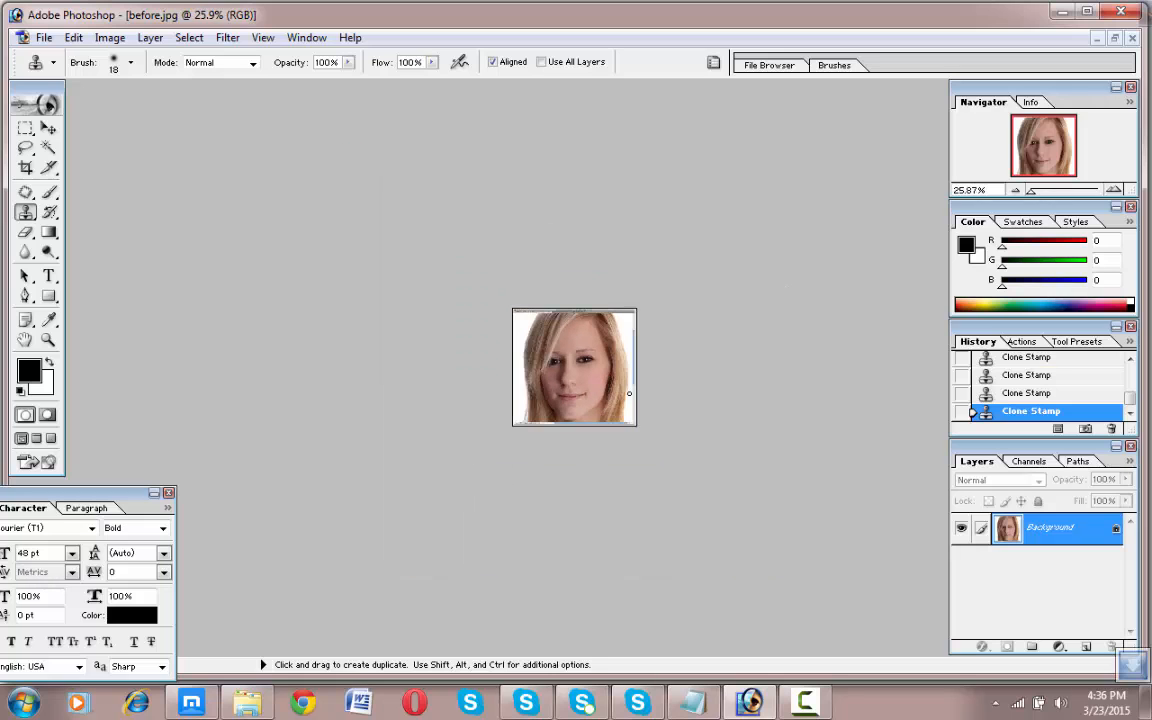
scroll(628, 394, up, 6)
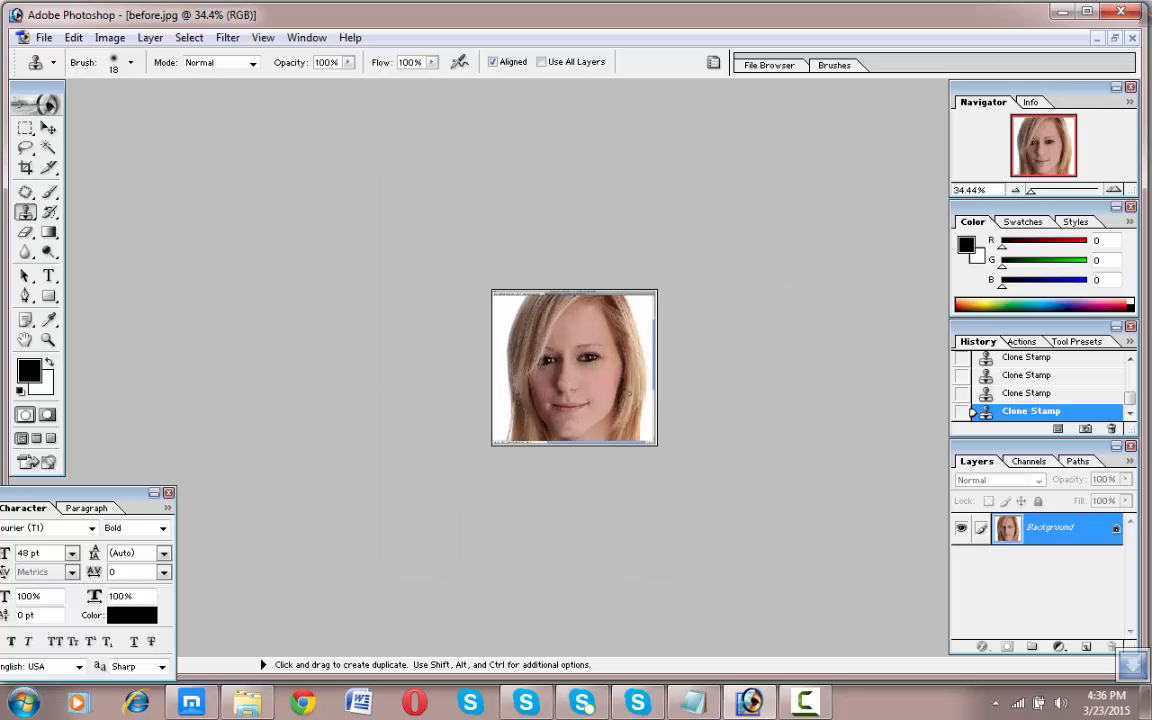
click(42, 37)
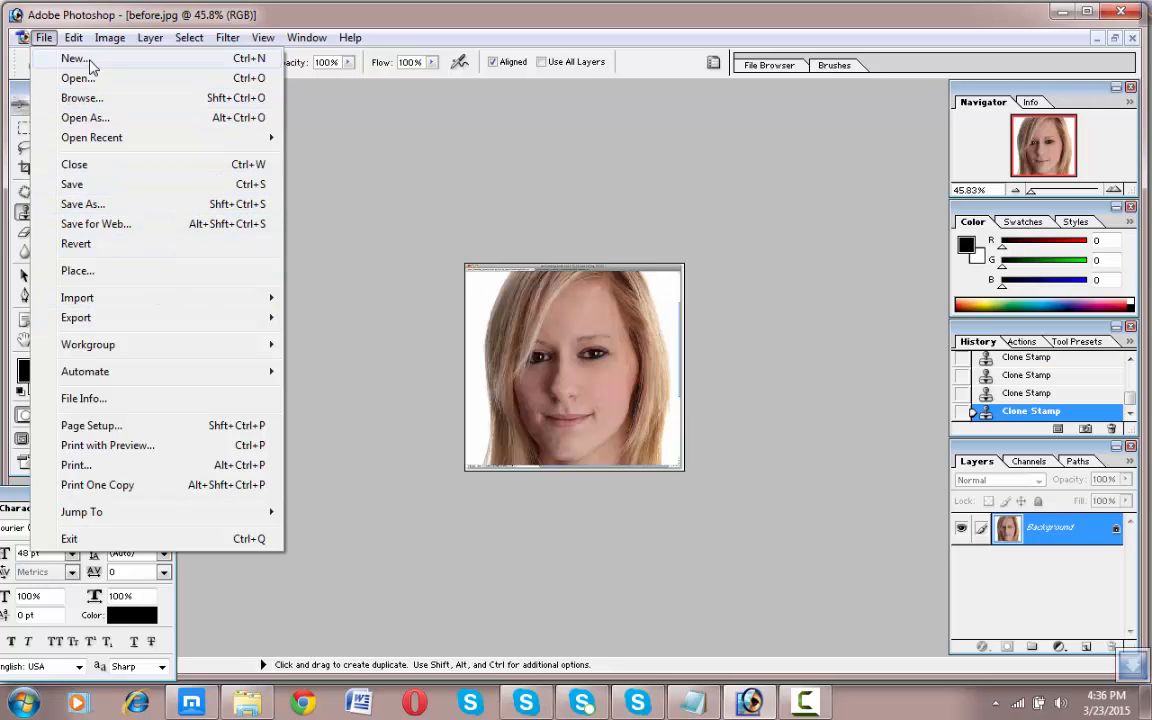
click(93, 186)
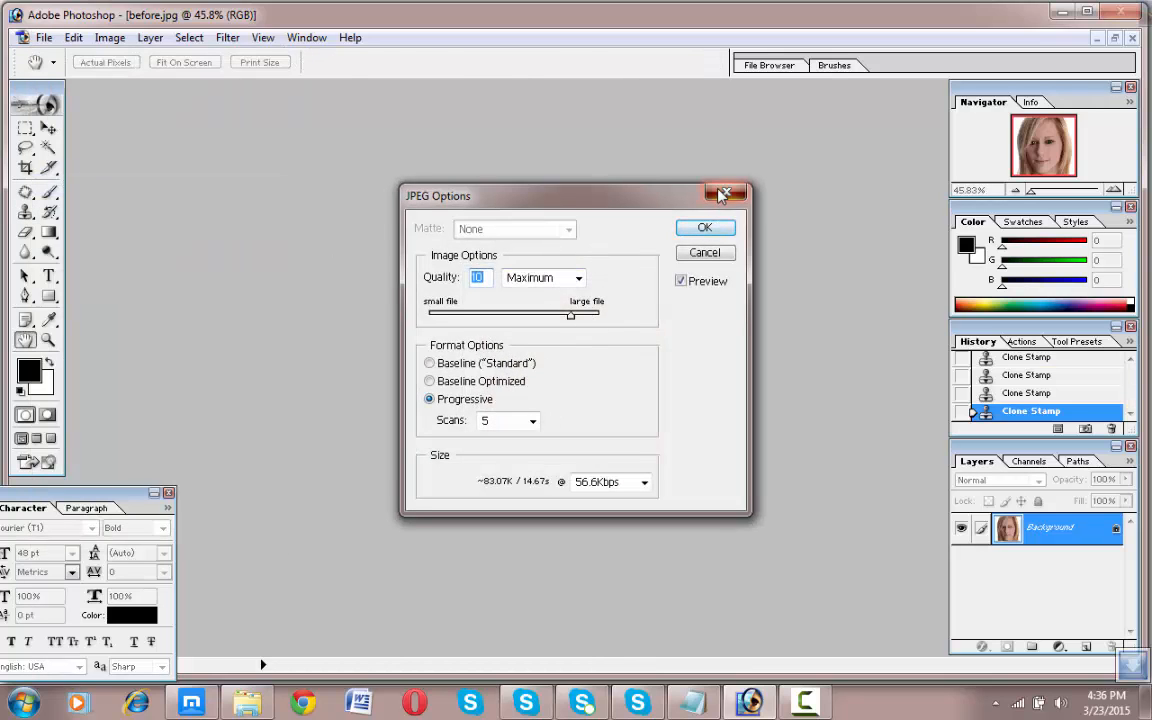
click(723, 193)
Save the retouched portrait to the Desktop as a new JPEG named 111, accepting the offered JPEG options
click(44, 37)
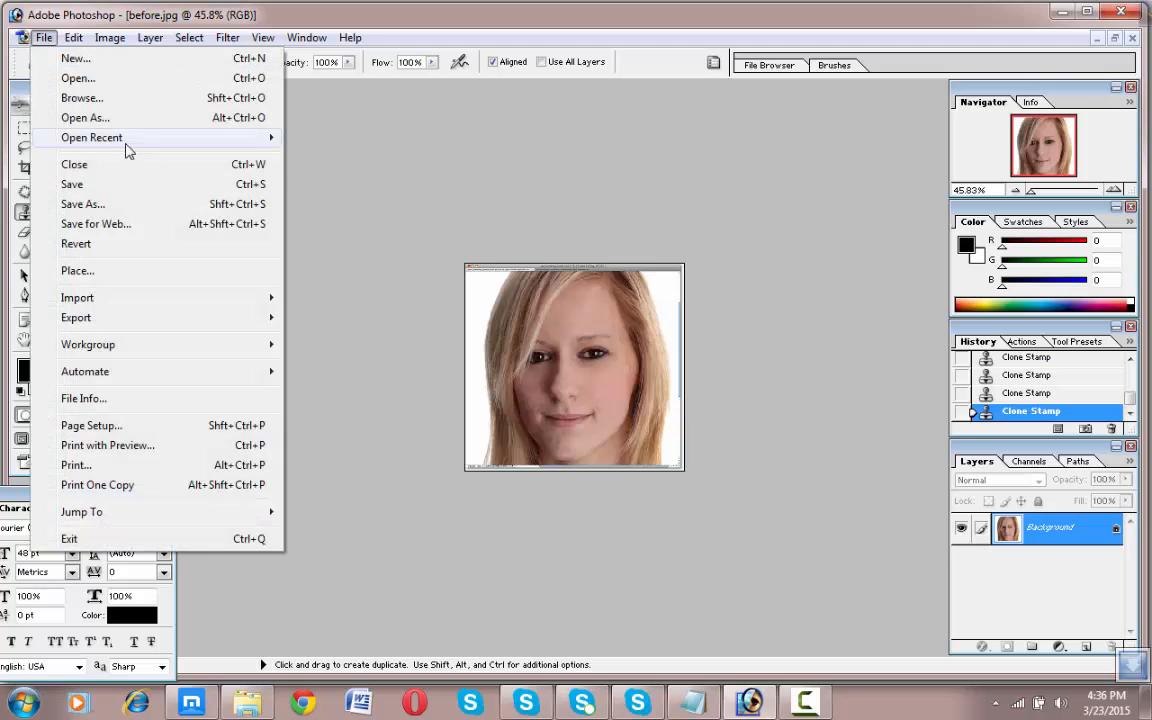
click(85, 204)
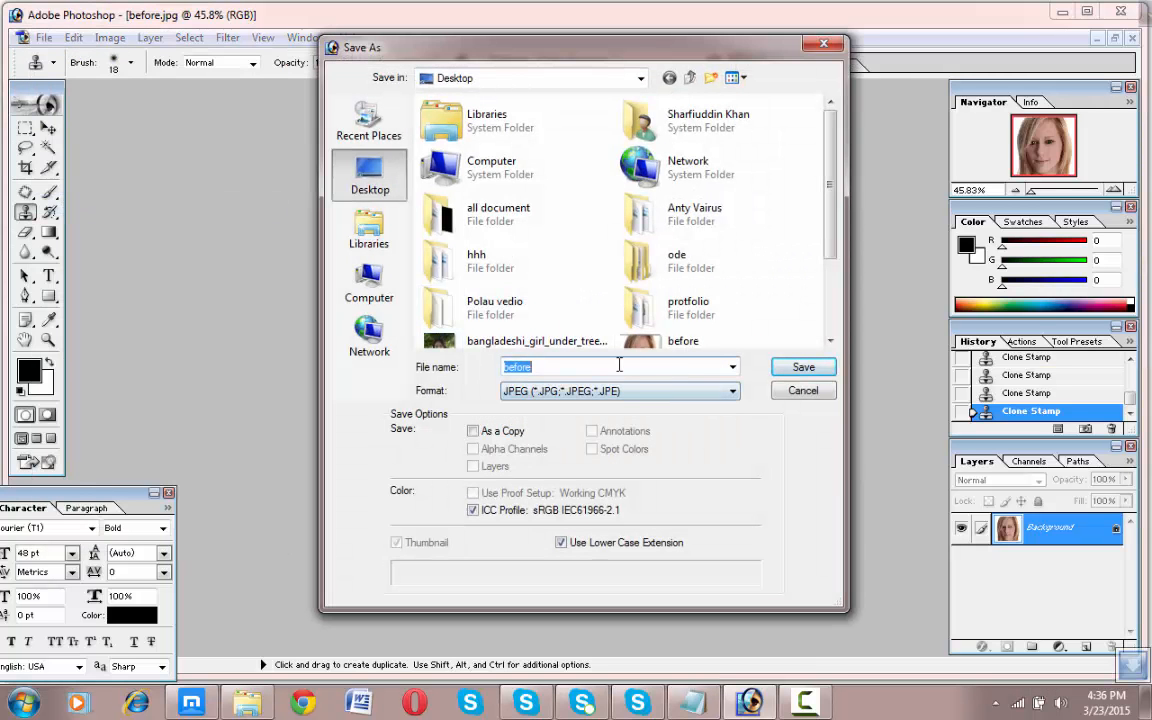
text(111)
scroll(826, 254, down, 3)
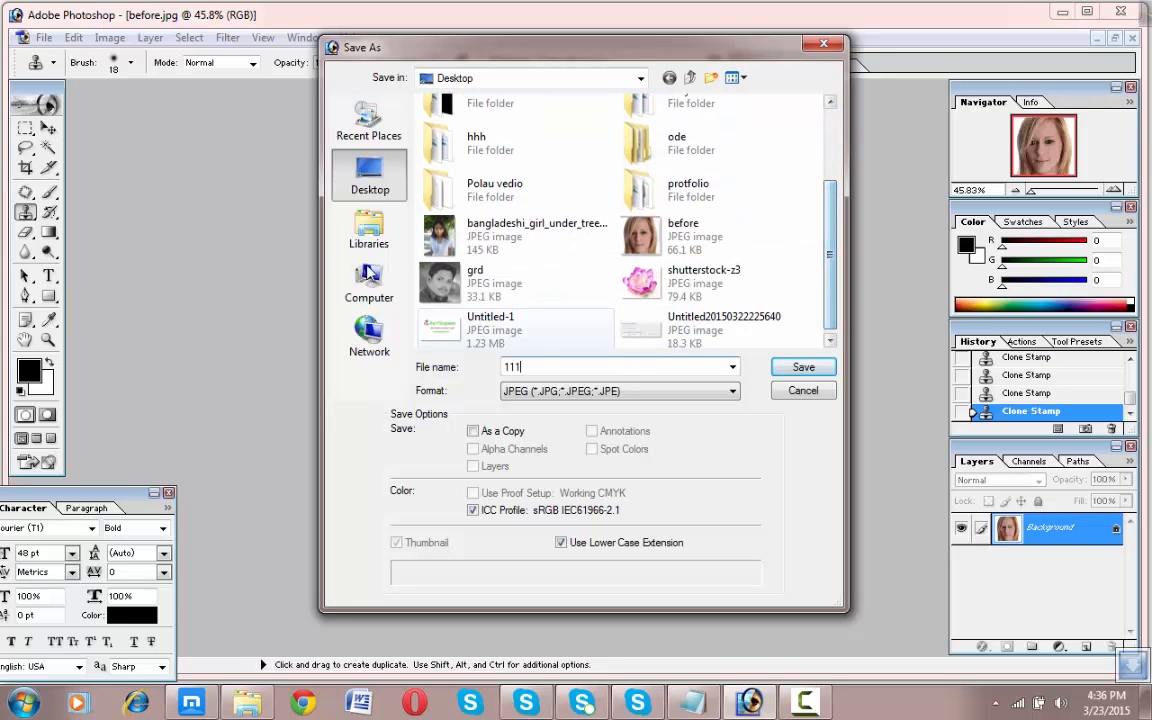
click(805, 369)
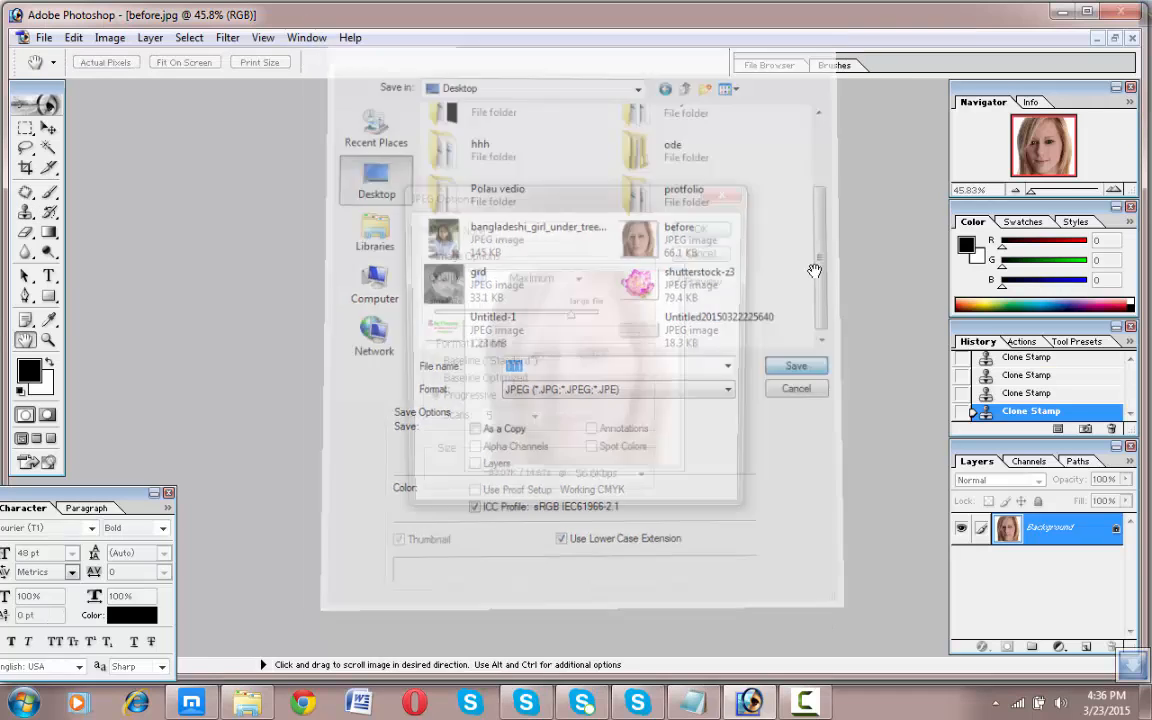
click(706, 229)
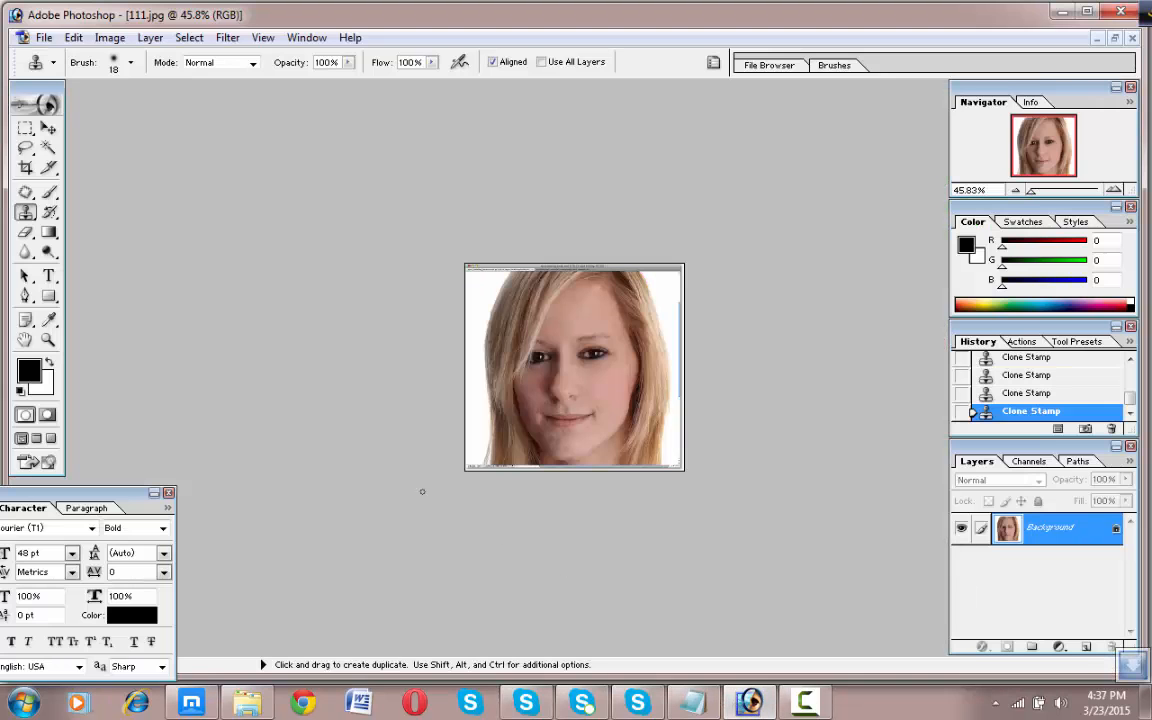
Open the original before image from the Desktop
click(44, 37)
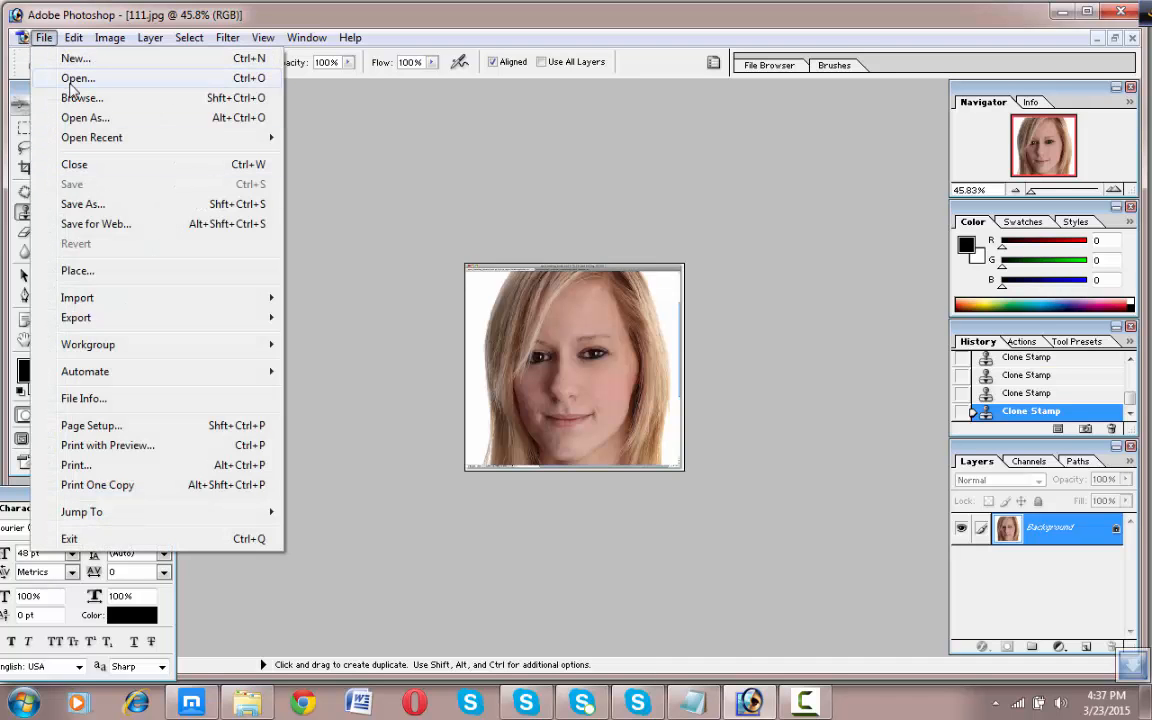
click(76, 78)
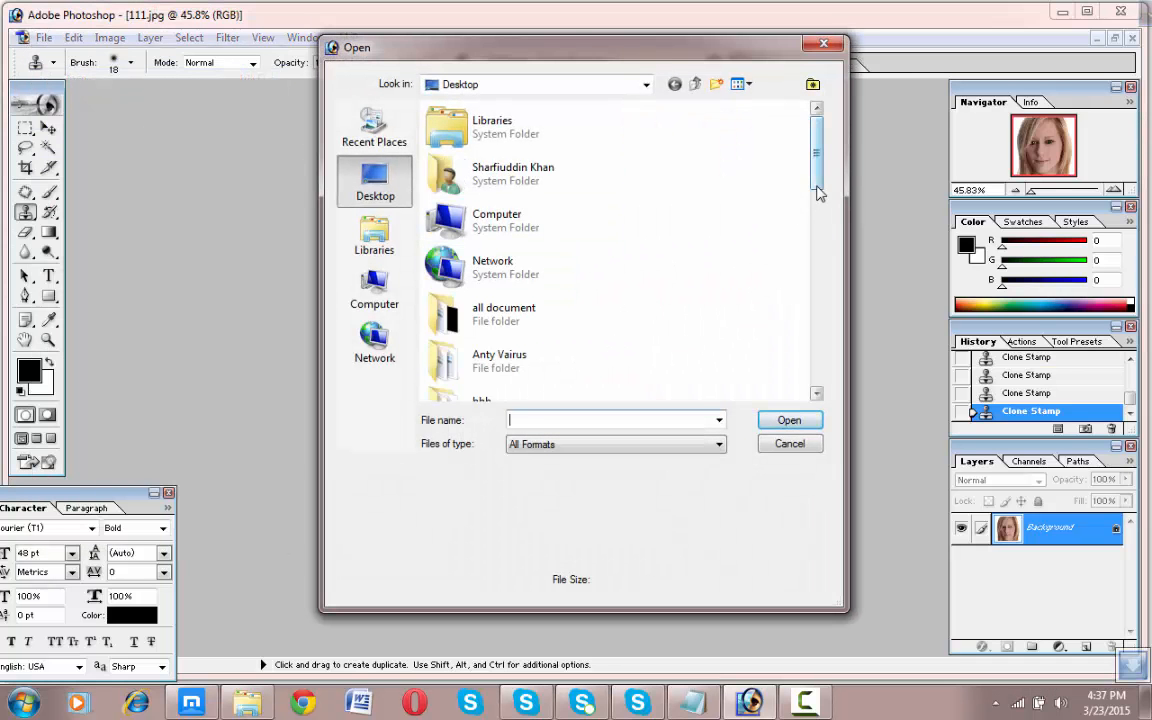
drag(817, 187, 784, 265)
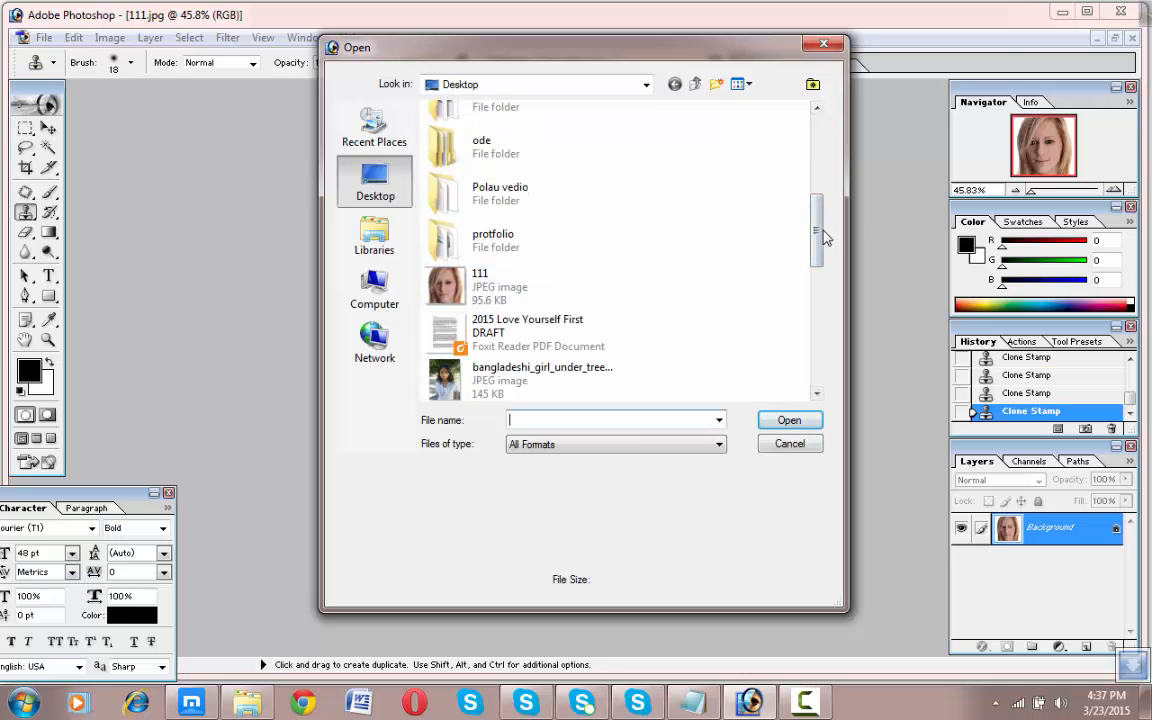
scroll(700, 250, down, 3)
double_click(490, 271)
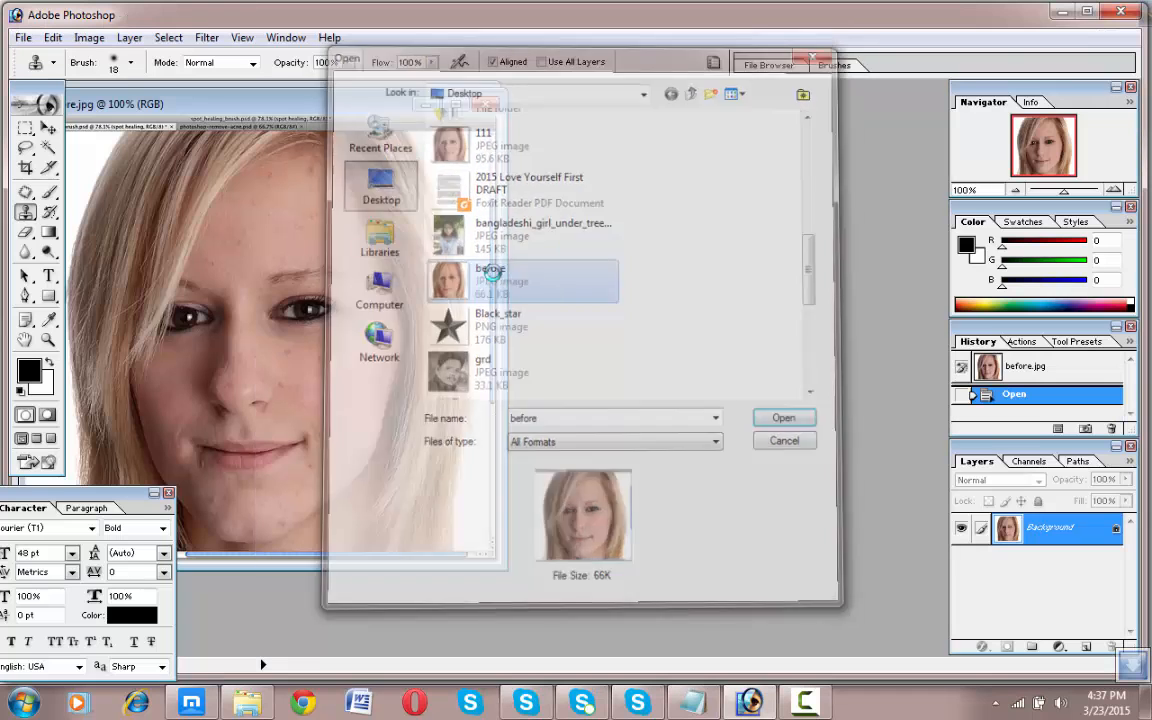
Place the before.jpg window beside the 111.jpg window and enlarge 111.jpg to 100% for comparison
drag(297, 110, 715, 143)
drag(508, 137, 558, 113)
click(285, 117)
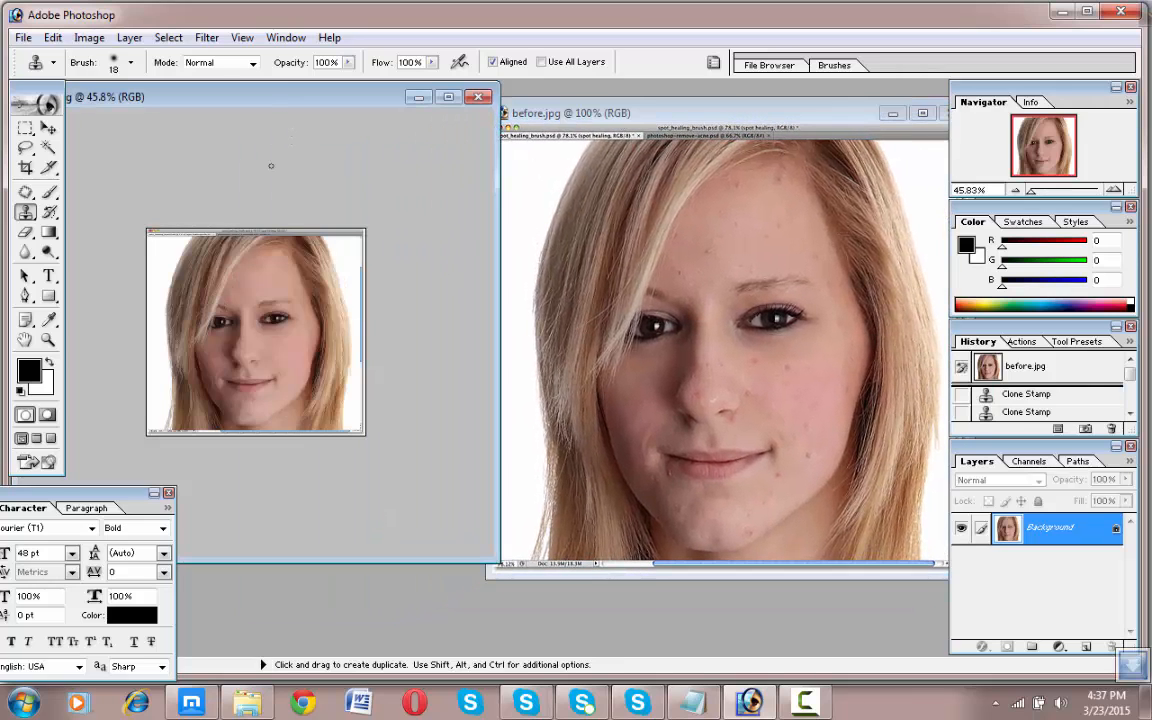
key(ctrl+plus)
key(ctrl+plus)
key(ctrl+plus)
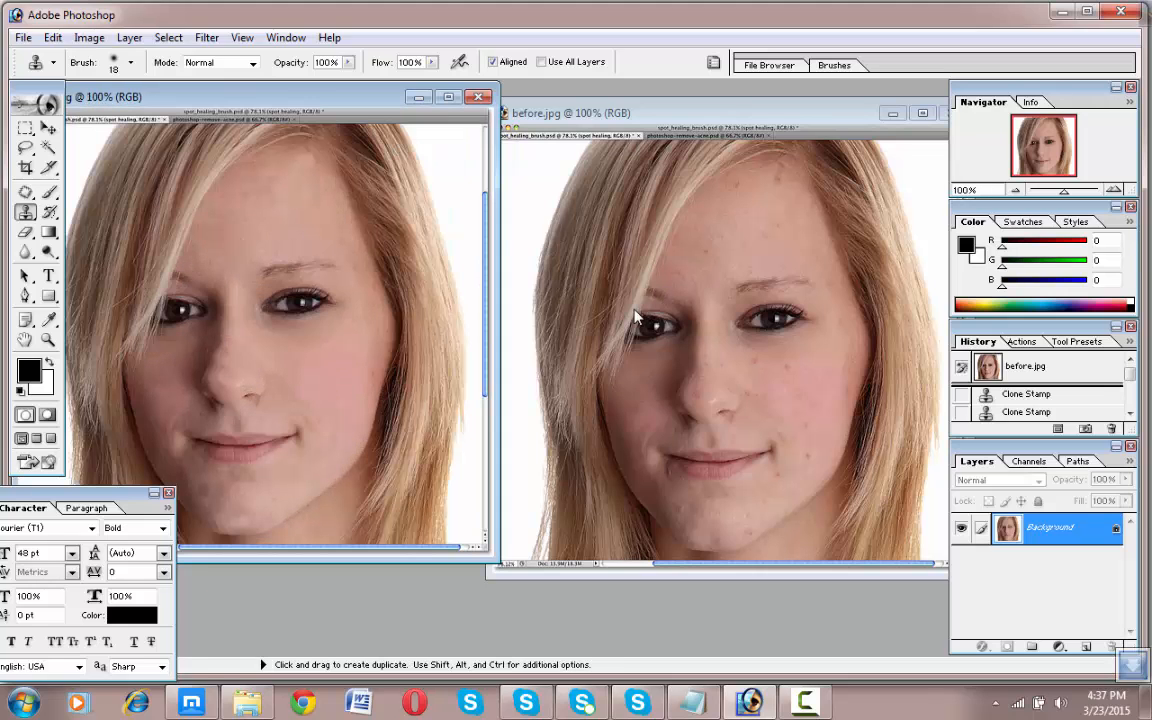
View 111.jpg maximized, restore its window, and align the before.jpg window level with it
double_click(328, 98)
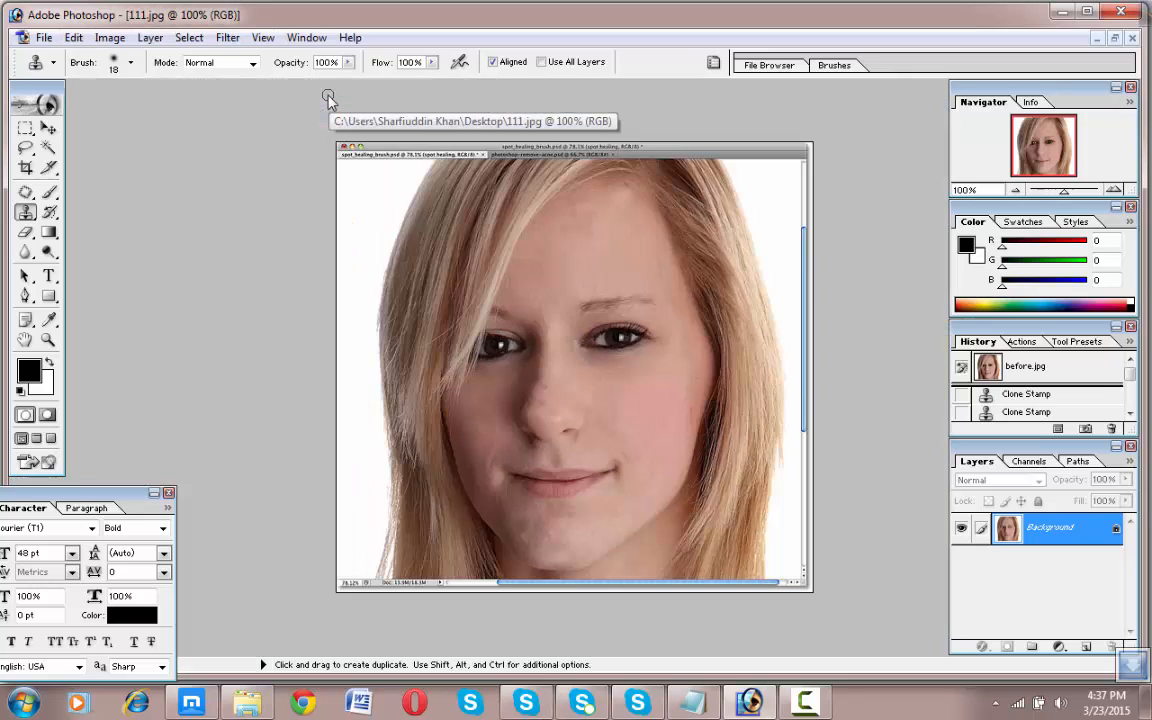
click(1114, 37)
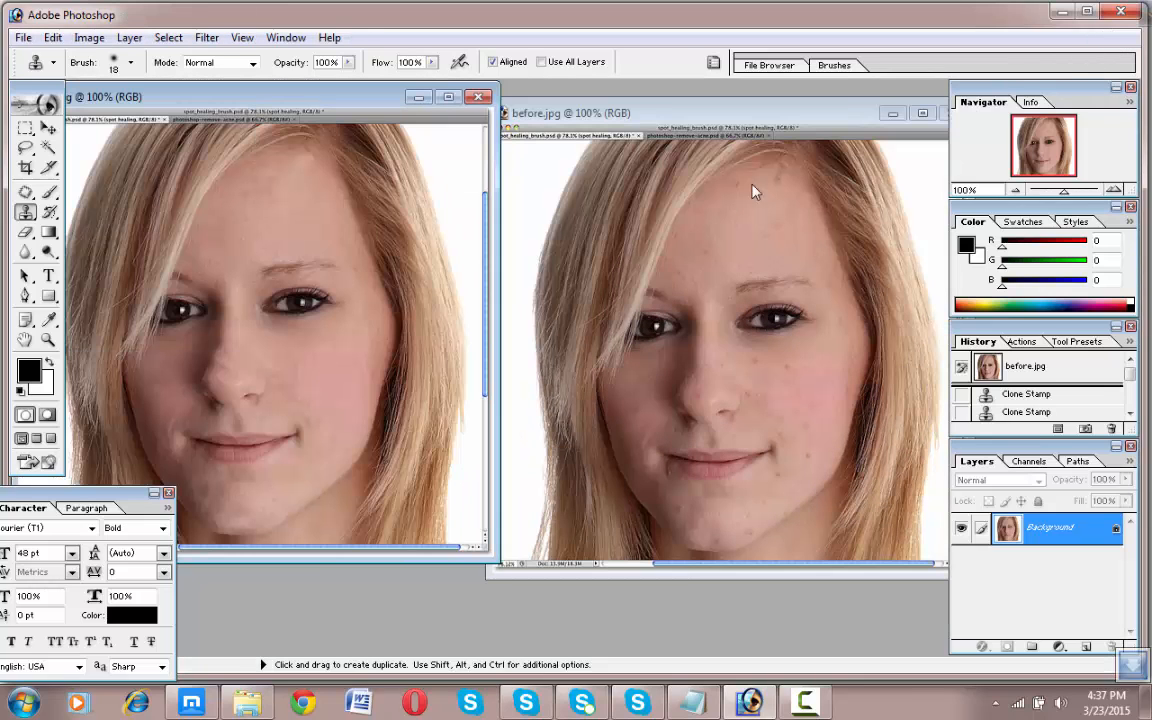
drag(642, 120, 650, 104)
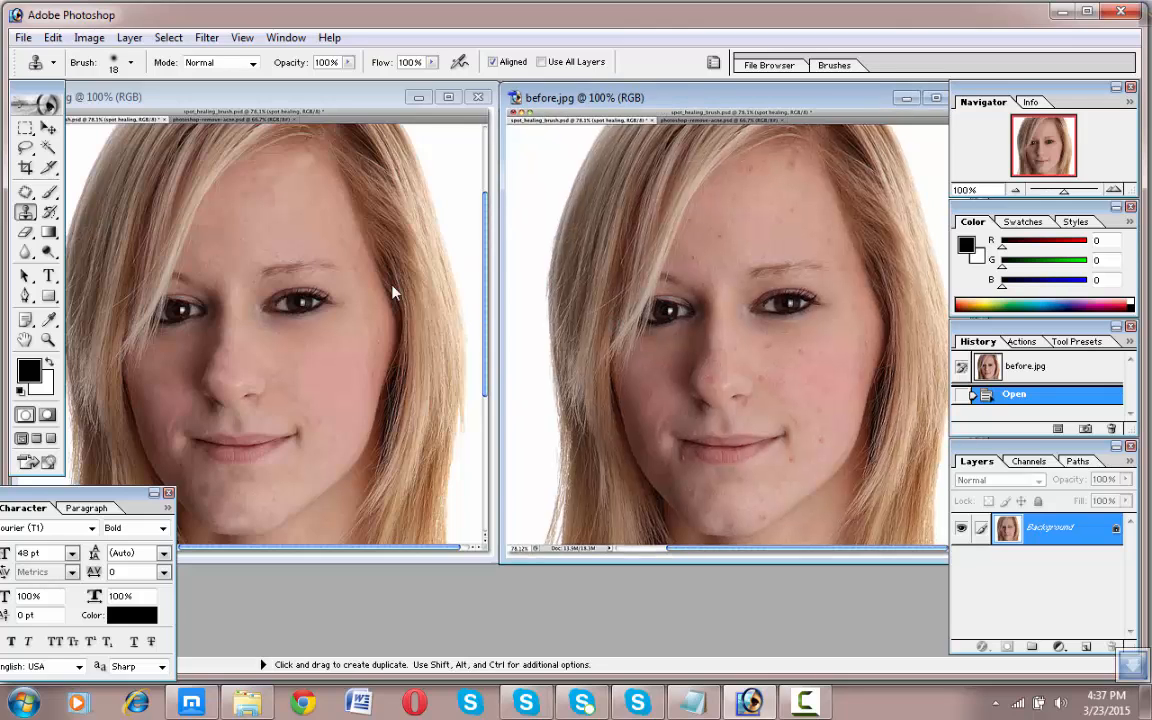